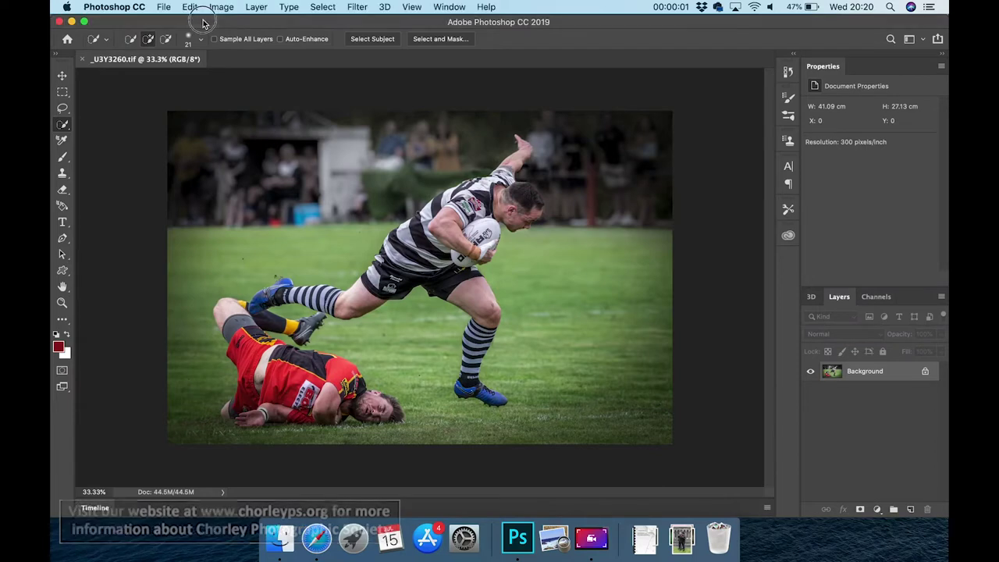
Duplicate the Background layer as a new layer named 'mono'.
click(254, 7)
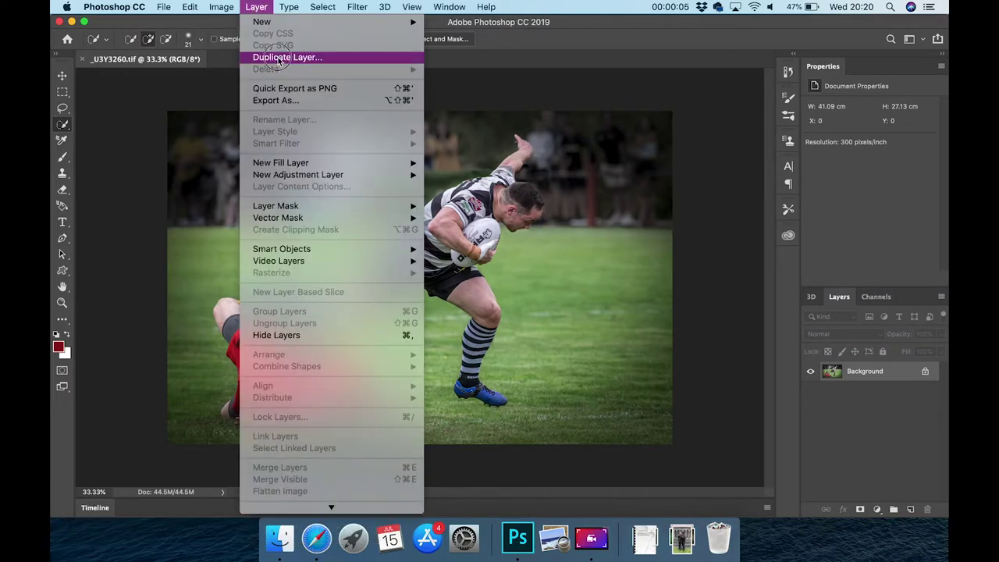
click(272, 60)
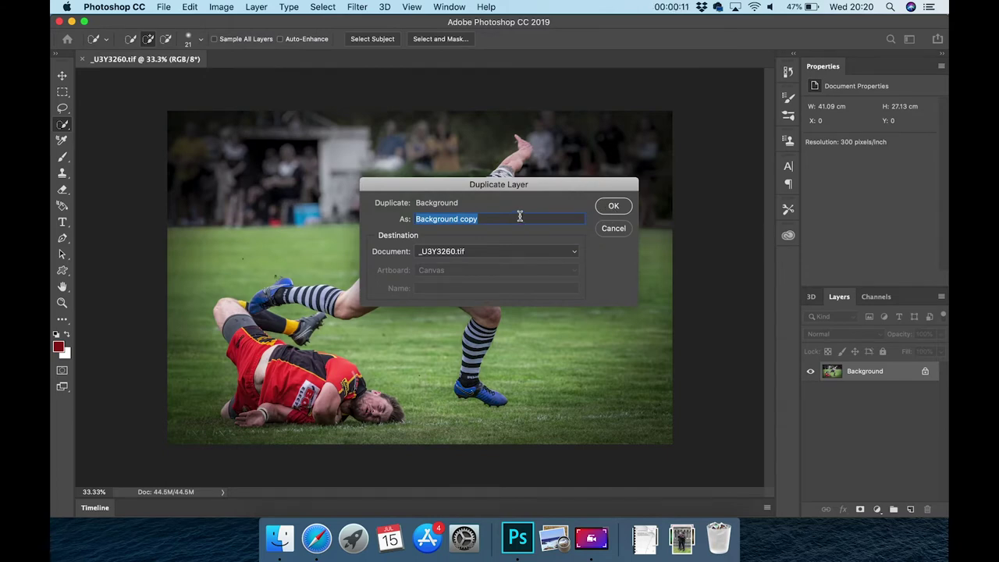
text(mono)
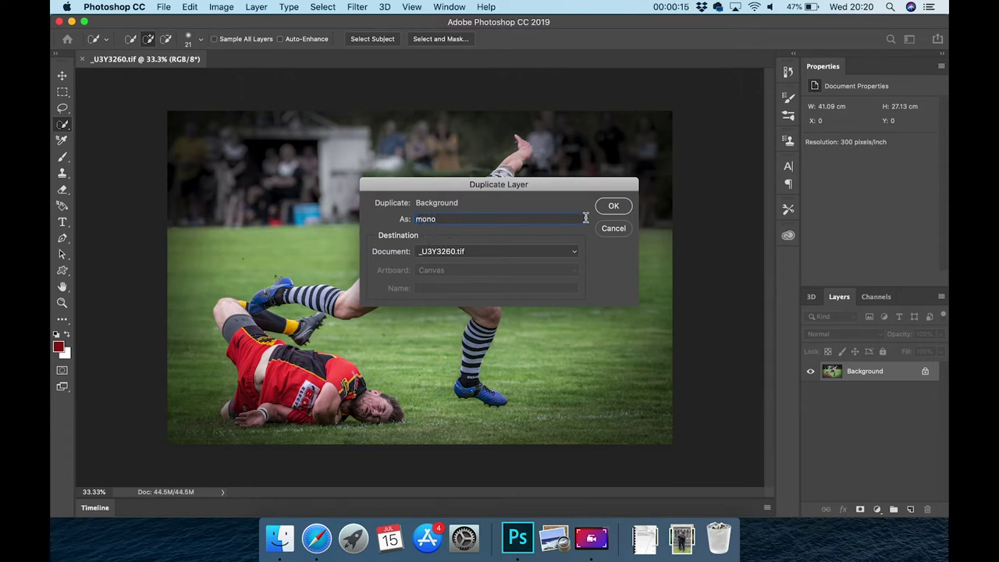
click(610, 207)
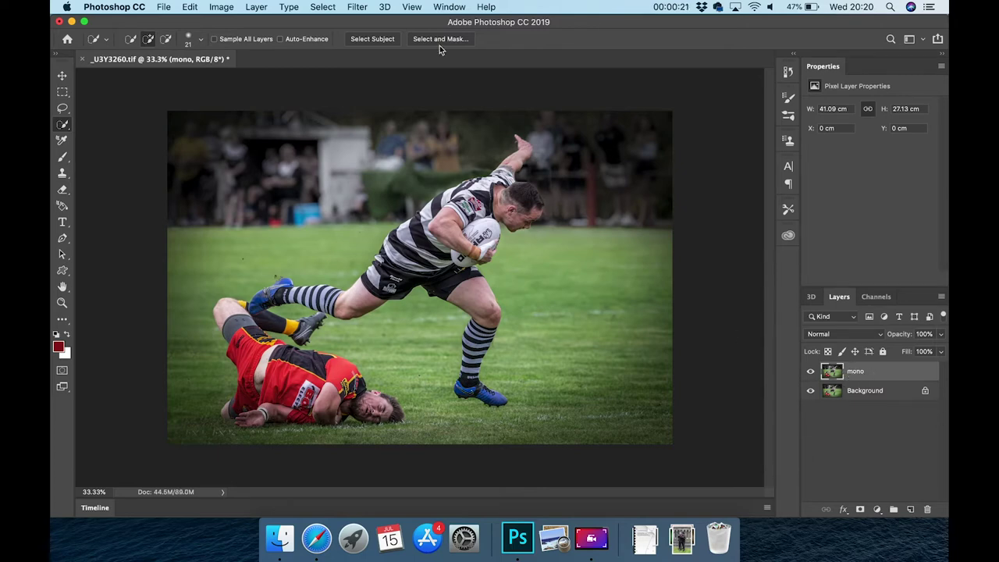
click(358, 7)
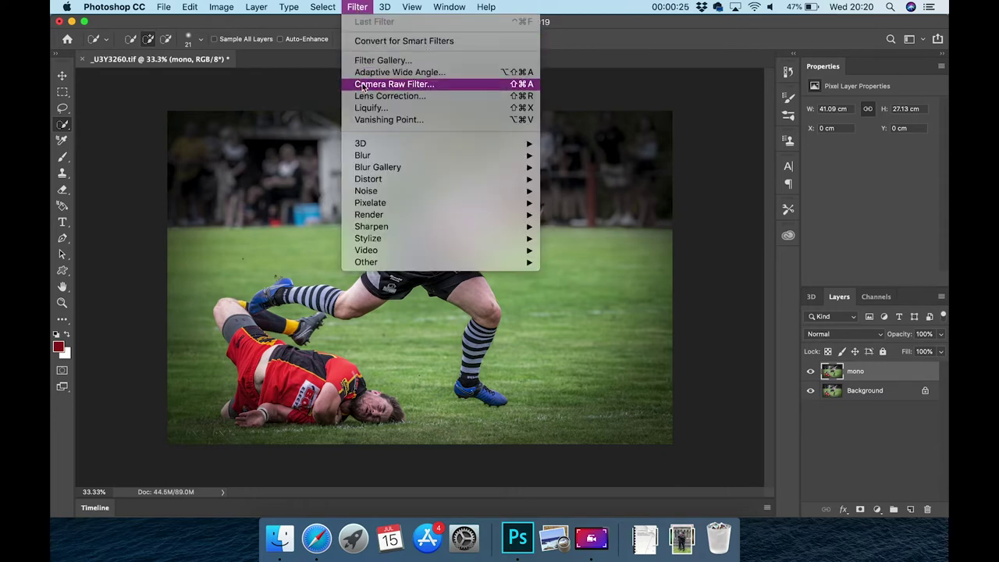
Open the mono layer in the Camera Raw filter and show the HSL saturation sliders.
click(433, 84)
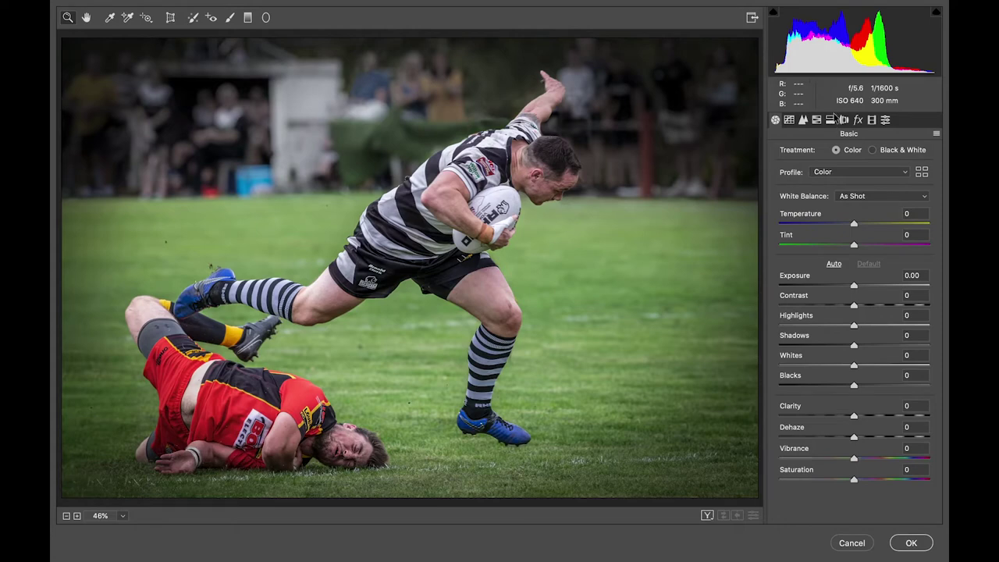
click(831, 121)
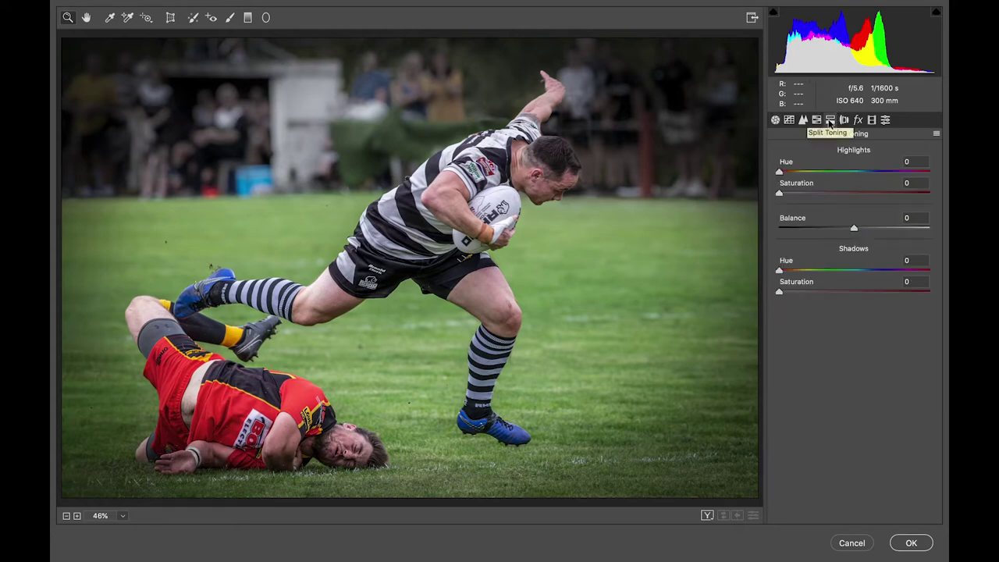
click(816, 120)
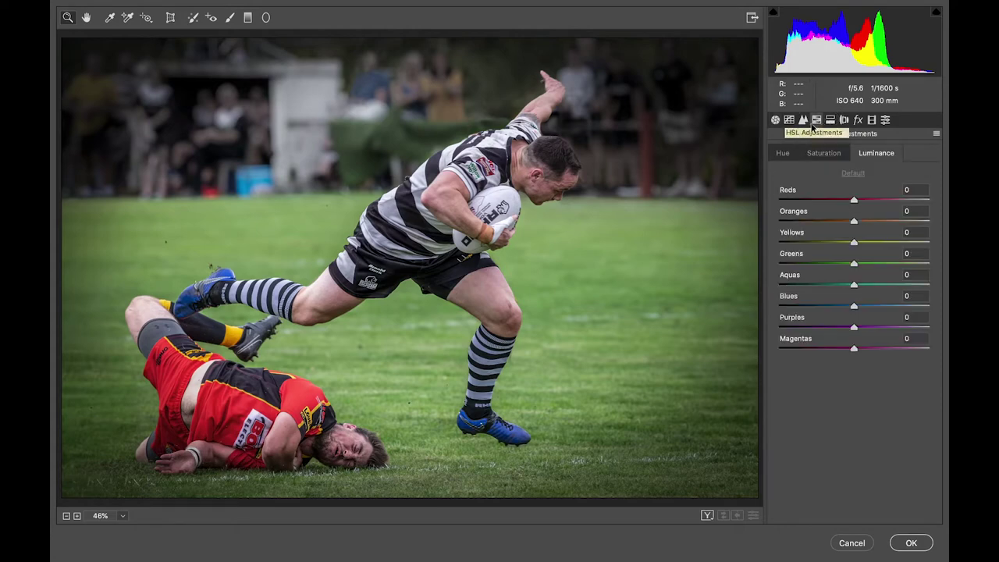
click(824, 155)
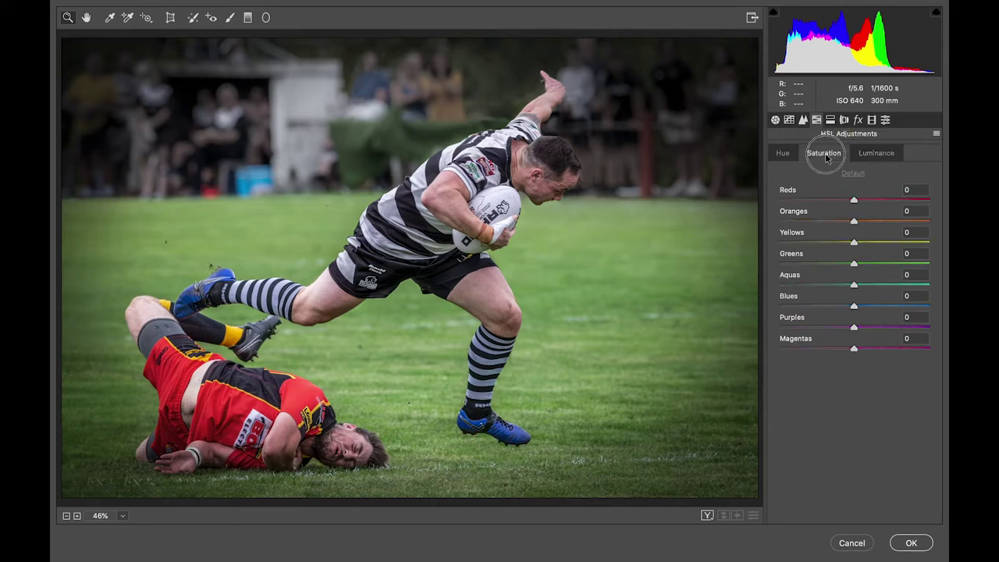
Set all eight HSL saturation sliders, reds through magentas, to -100.
click(780, 201)
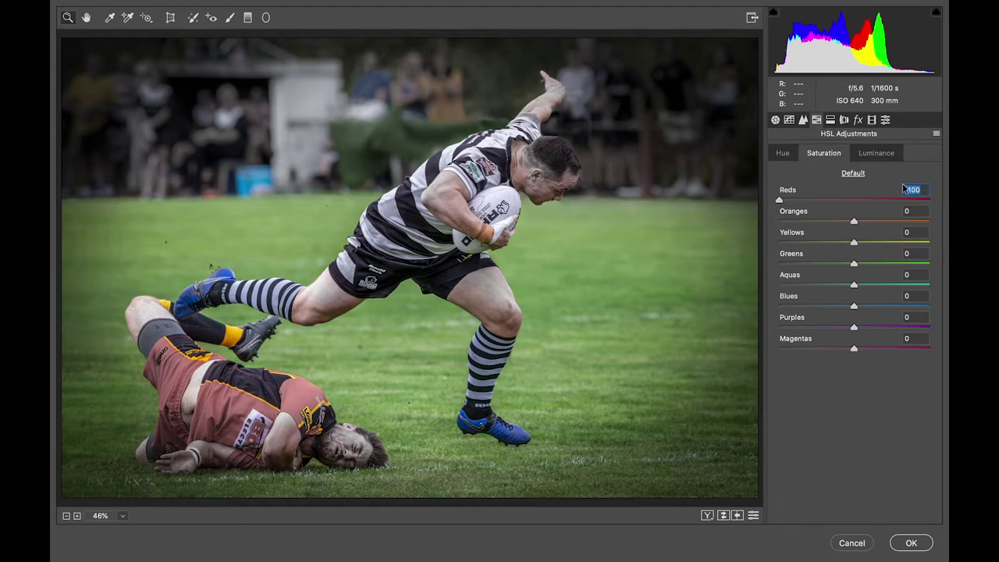
click(779, 222)
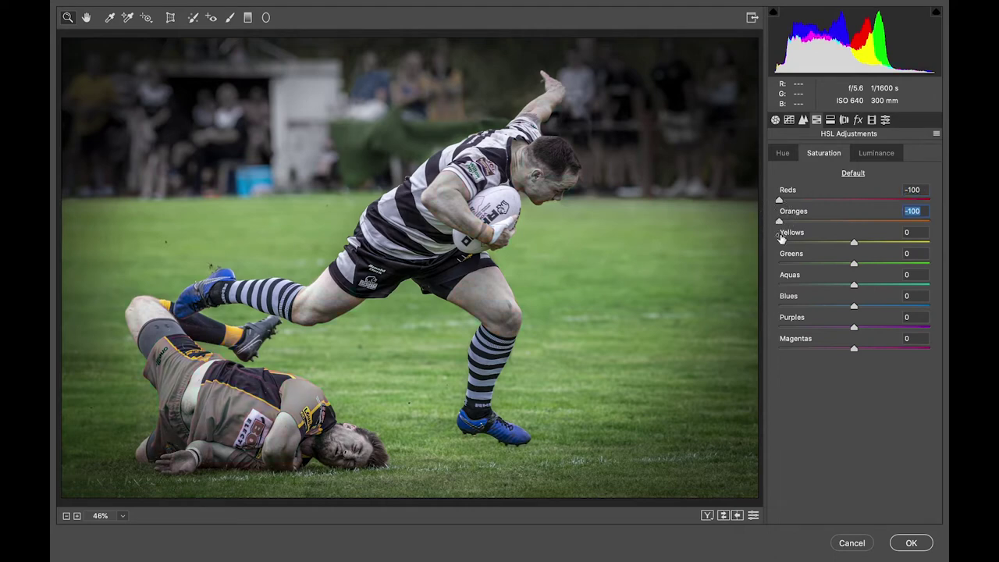
click(779, 242)
click(779, 264)
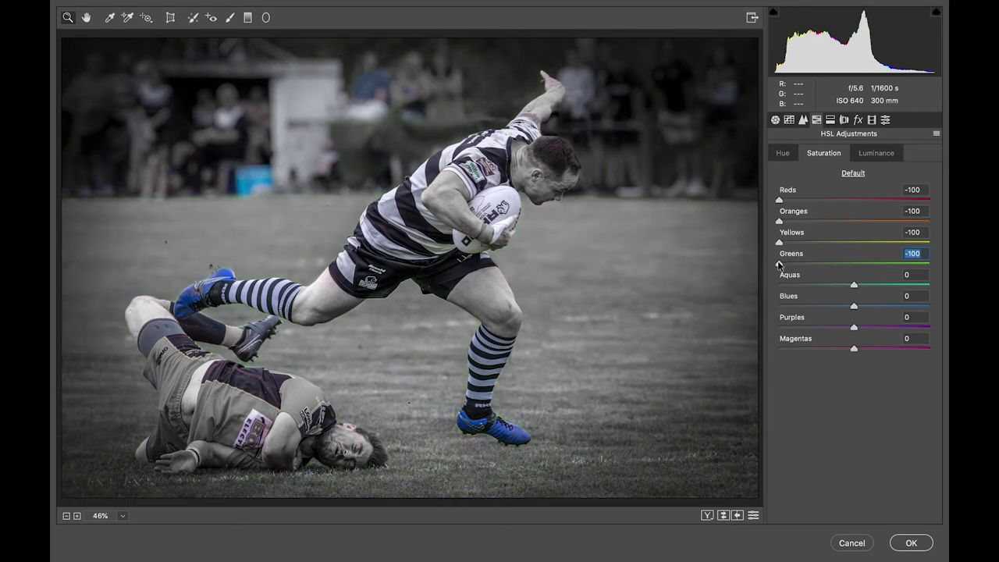
mouse_move(779, 284)
mouse_down()
mouse_move(839, 287)
mouse_move(762, 289)
mouse_up()
click(779, 306)
click(779, 328)
click(778, 349)
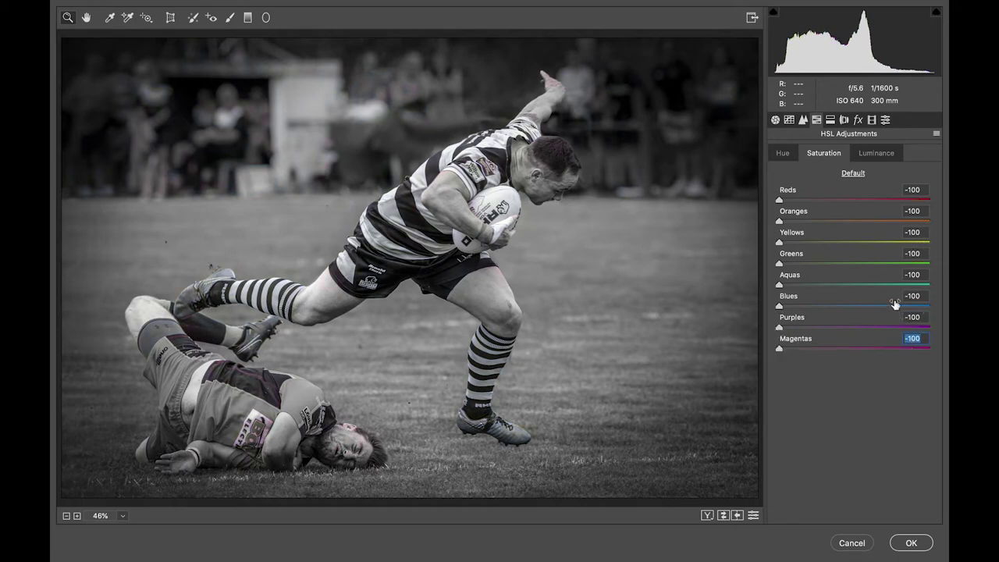
click(874, 154)
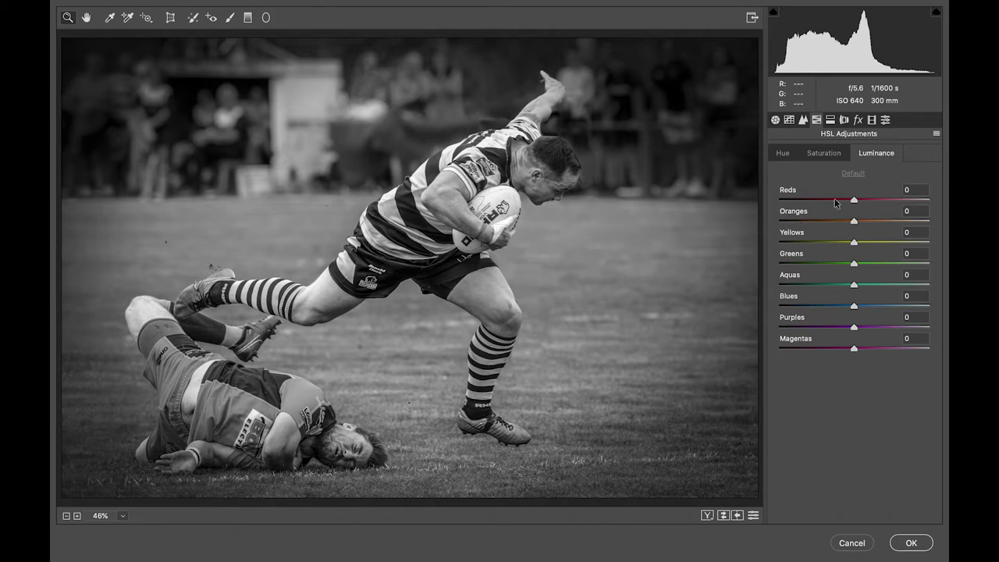
Set HSL luminance to Reds +5, Oranges +16, Blues -48 and Purples +59.
drag(852, 201, 905, 212)
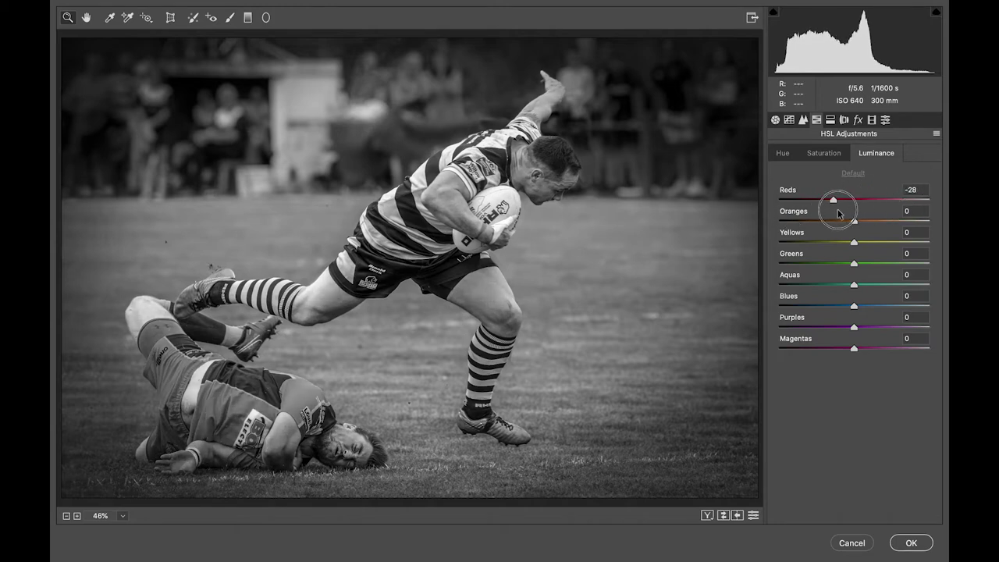
mouse_move(905, 213)
mouse_down()
mouse_move(862, 214)
mouse_move(893, 220)
mouse_move(864, 221)
mouse_move(852, 243)
mouse_move(887, 243)
mouse_move(839, 250)
mouse_move(886, 248)
mouse_move(840, 251)
mouse_move(874, 253)
mouse_move(850, 253)
mouse_move(820, 271)
mouse_move(883, 285)
mouse_move(813, 292)
mouse_move(867, 304)
mouse_move(832, 298)
mouse_move(842, 307)
mouse_move(889, 303)
mouse_move(818, 311)
mouse_up()
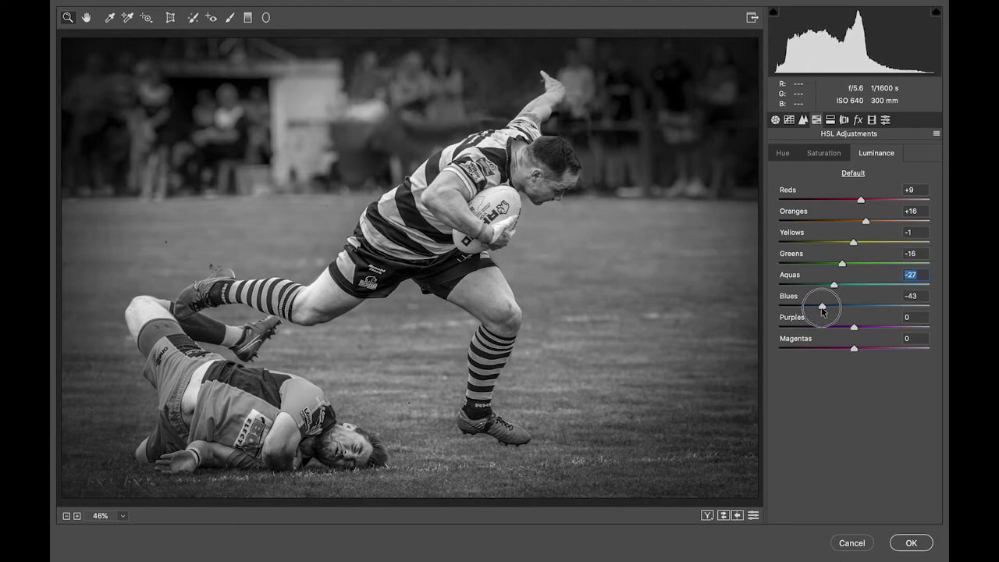
mouse_move(850, 326)
mouse_down()
mouse_move(925, 326)
mouse_move(787, 350)
mouse_move(922, 327)
mouse_move(790, 338)
mouse_move(880, 331)
mouse_move(867, 341)
mouse_move(900, 329)
mouse_move(853, 346)
mouse_move(903, 335)
mouse_move(843, 345)
mouse_move(932, 335)
mouse_move(851, 348)
mouse_up()
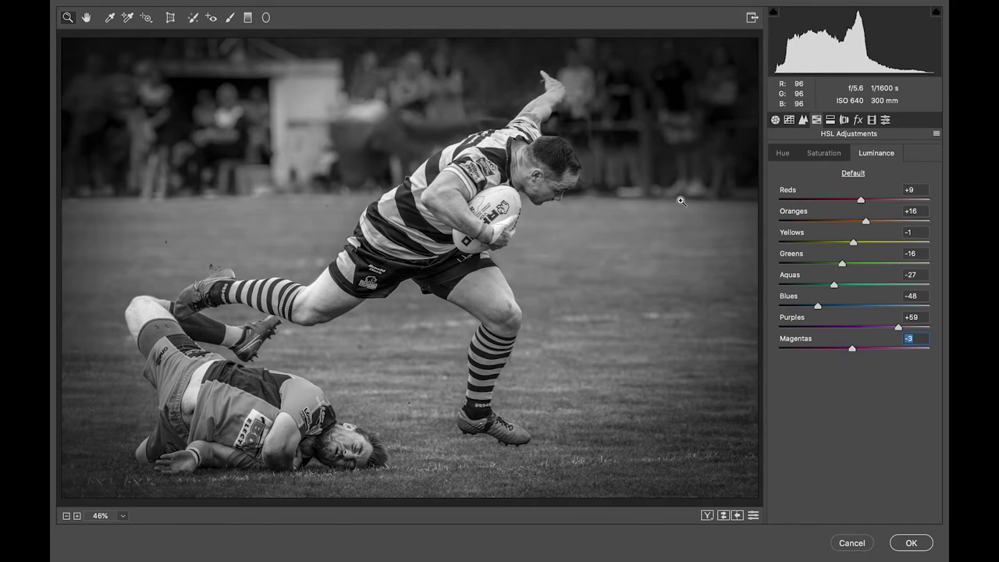
drag(859, 204, 856, 201)
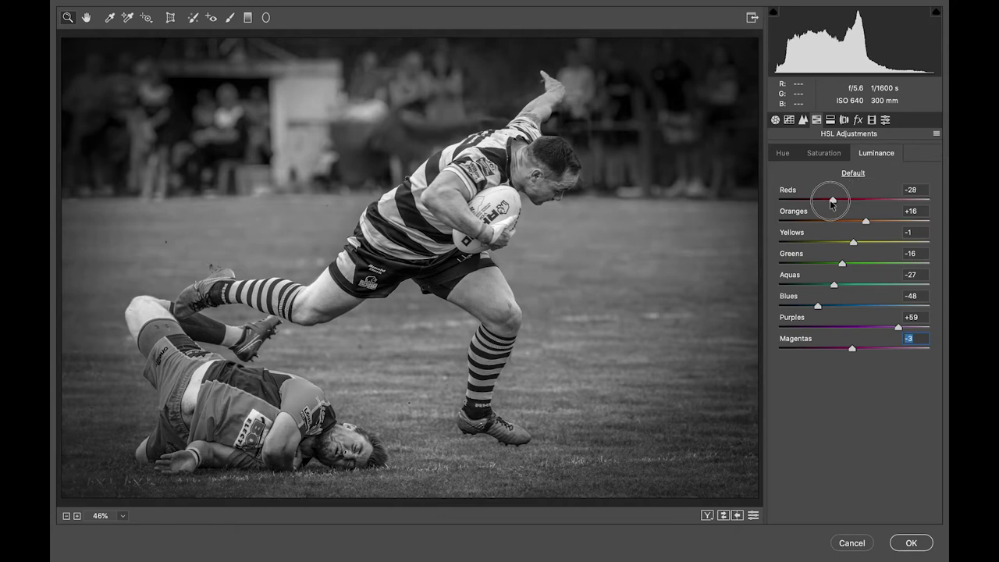
drag(856, 200, 856, 201)
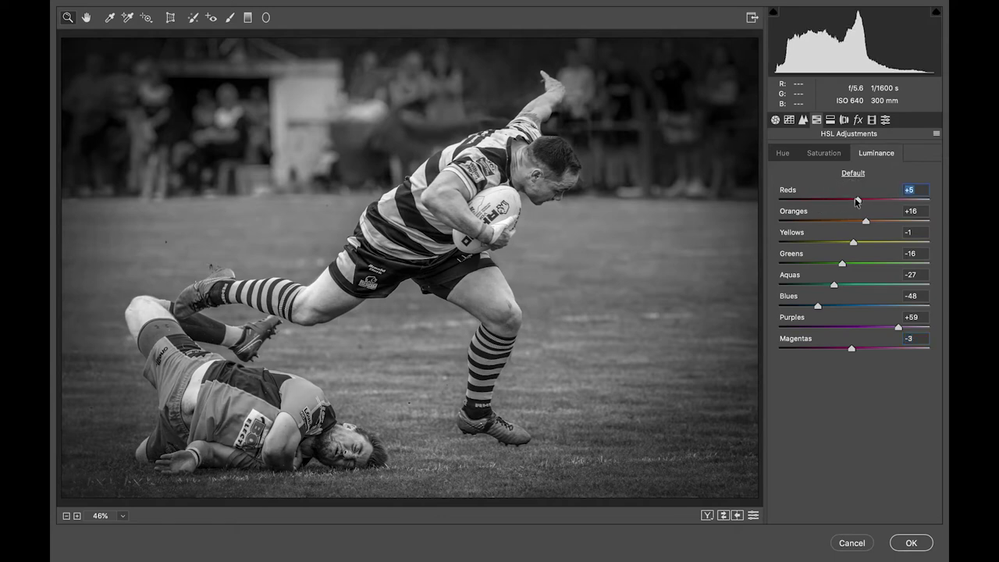
click(774, 122)
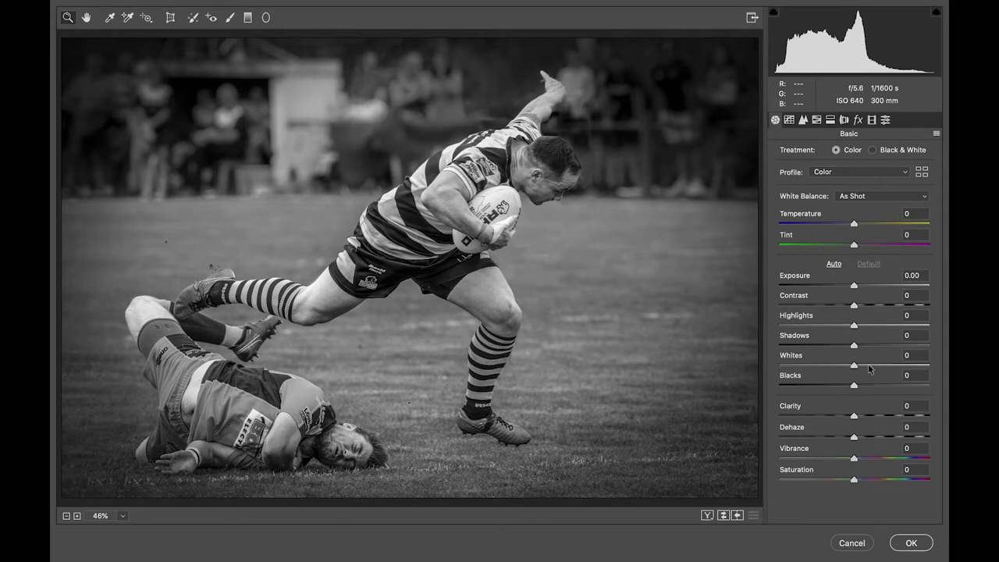
Adjust Basic tones: Contrast +28, lower highlights, raise whites, tweak blacks, Exposure +0.15.
drag(854, 287, 853, 287)
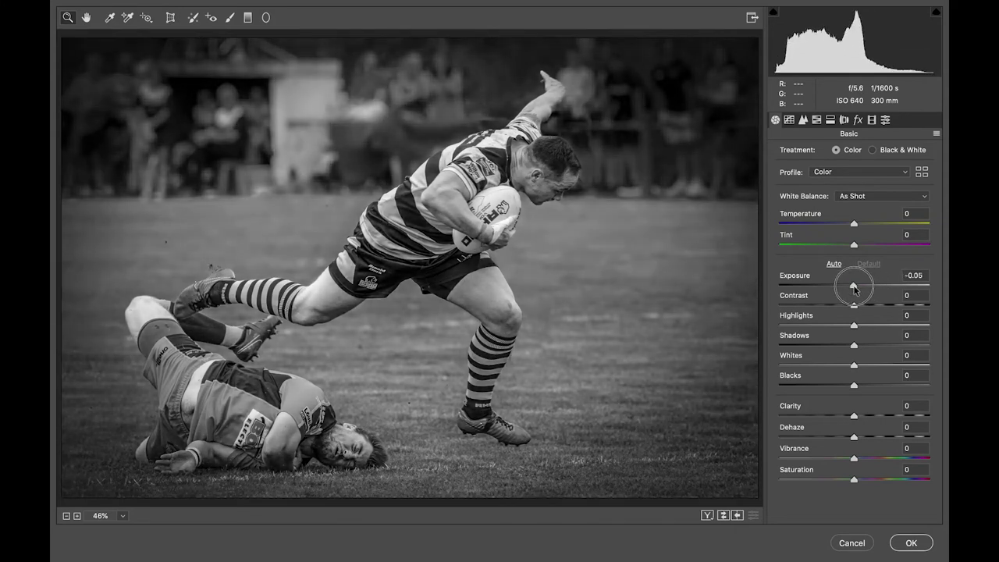
click(854, 288)
drag(854, 306, 878, 304)
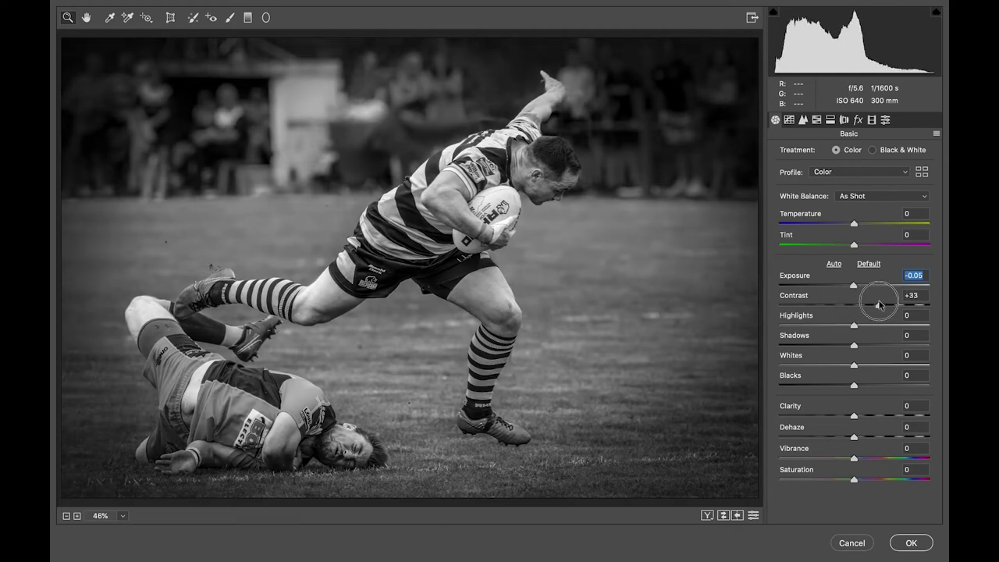
drag(878, 304, 876, 303)
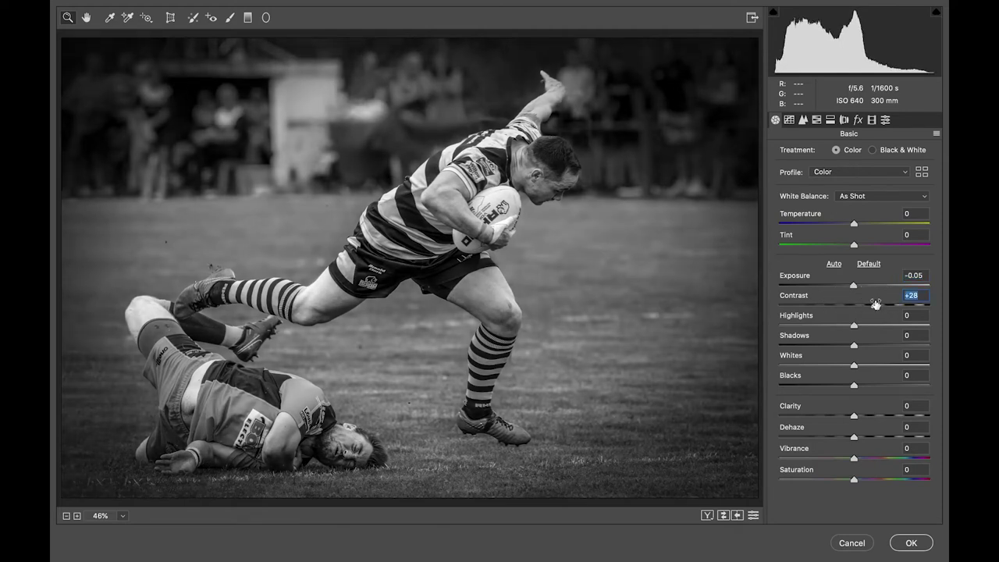
mouse_move(854, 326)
mouse_down()
mouse_move(836, 332)
mouse_move(863, 347)
mouse_up()
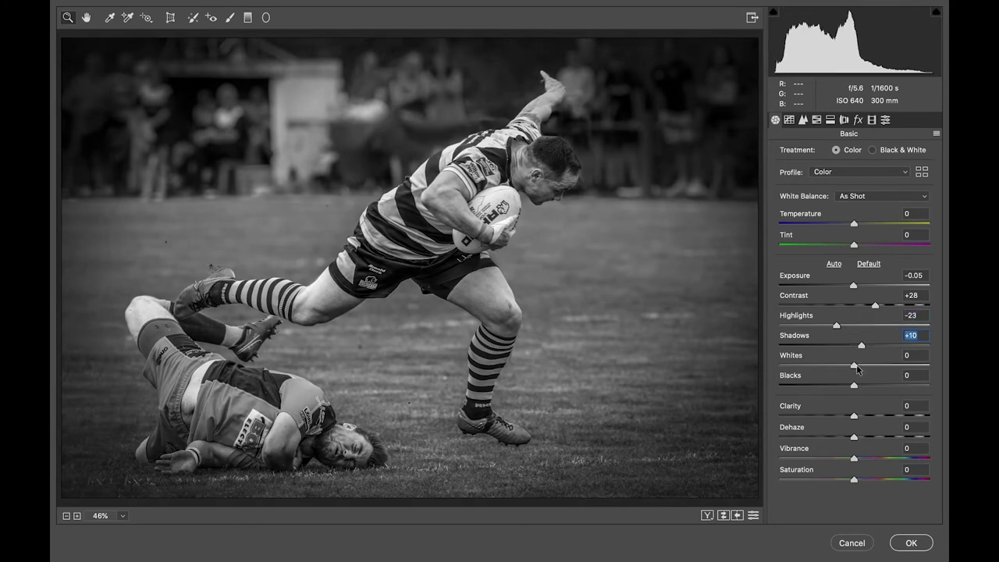
mouse_move(853, 367)
mouse_down()
mouse_move(869, 367)
mouse_move(853, 386)
mouse_up()
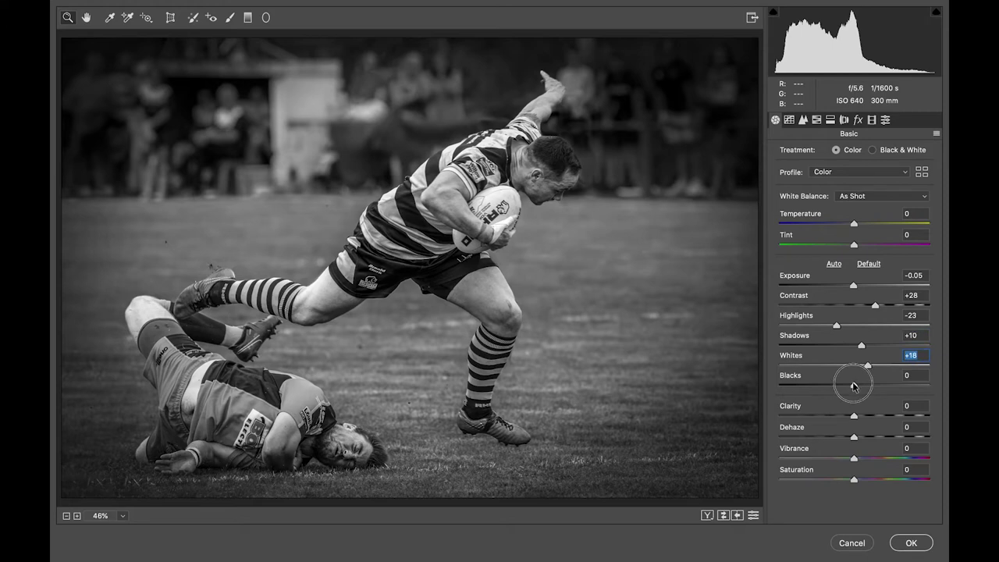
drag(853, 386, 862, 385)
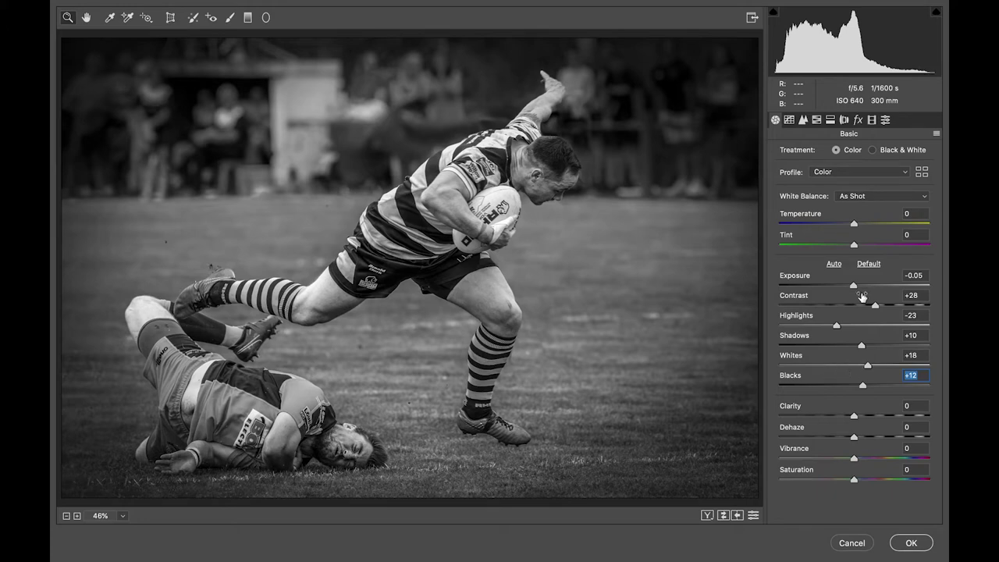
drag(853, 285, 855, 286)
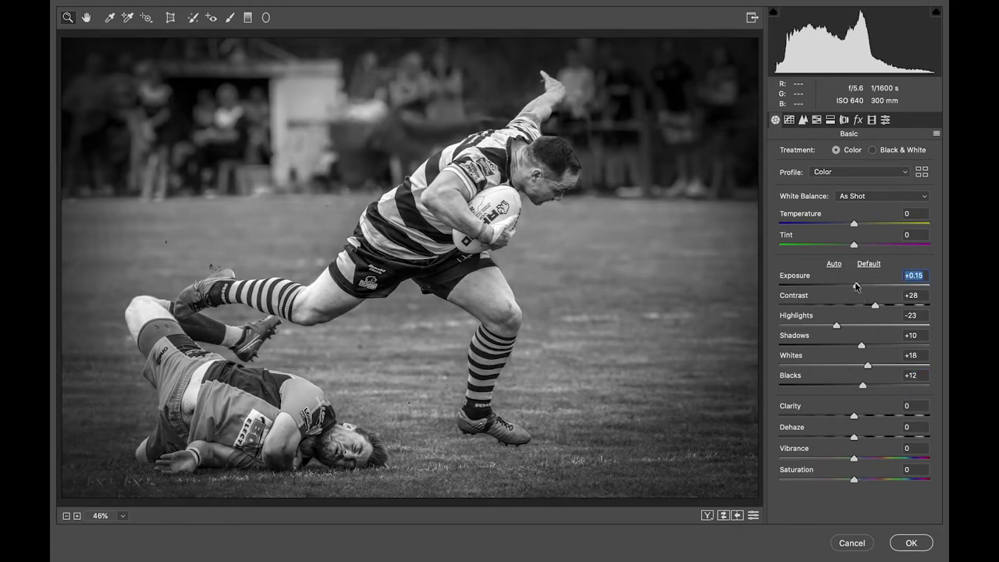
Add Clarity +18, Dehaze +3 and a -4 post-crop vignette, then apply Camera Raw.
drag(854, 417, 866, 415)
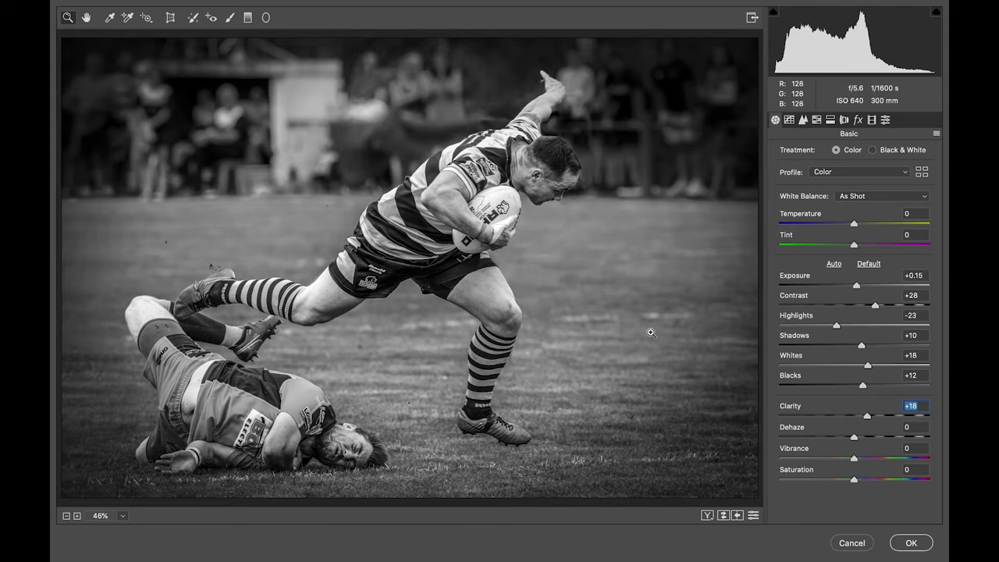
drag(855, 439, 855, 439)
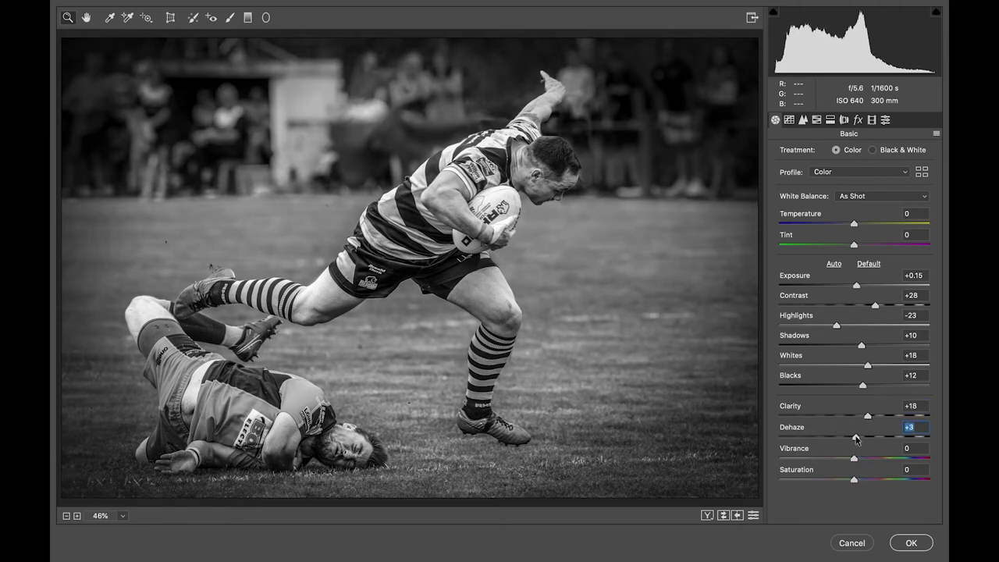
click(858, 123)
drag(852, 285, 849, 287)
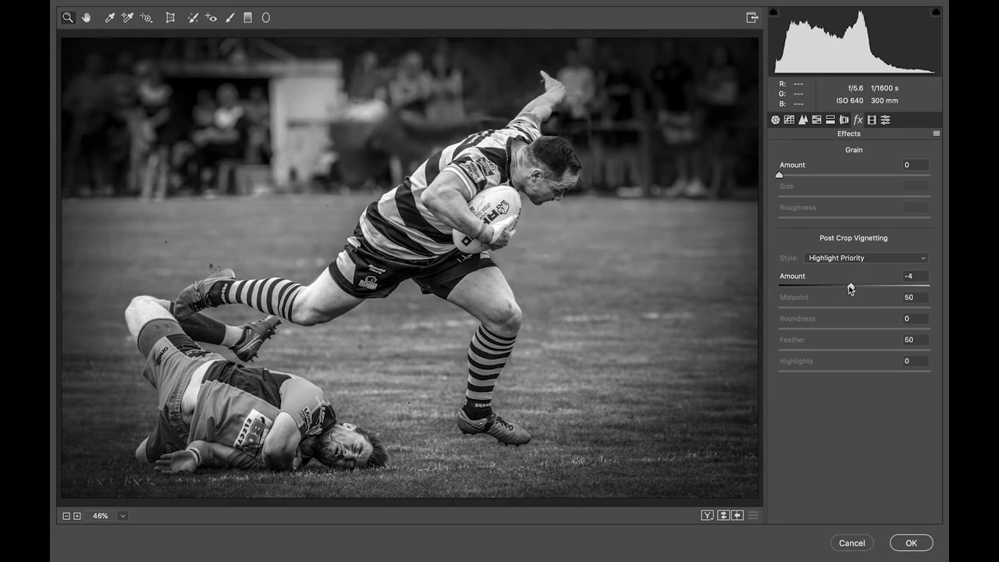
click(903, 540)
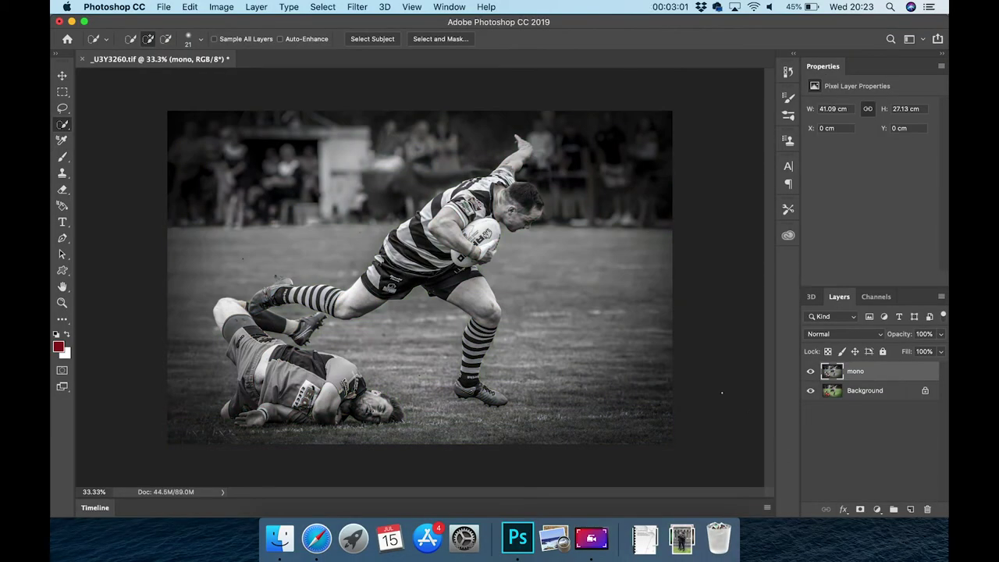
Compare with the mono layer hidden, then merge mono down into the Background.
click(809, 372)
click(256, 7)
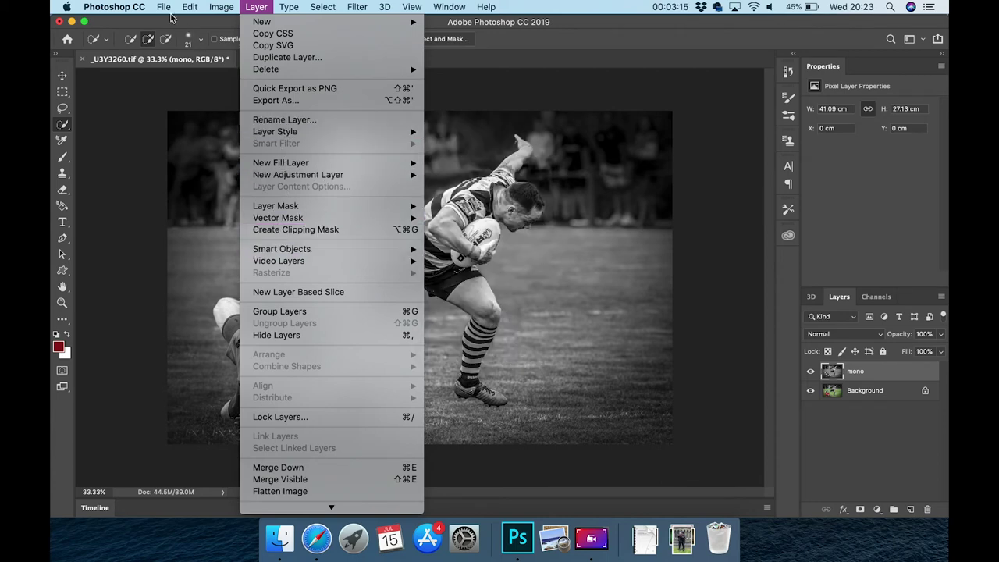
mouse_move(277, 466)
click(280, 468)
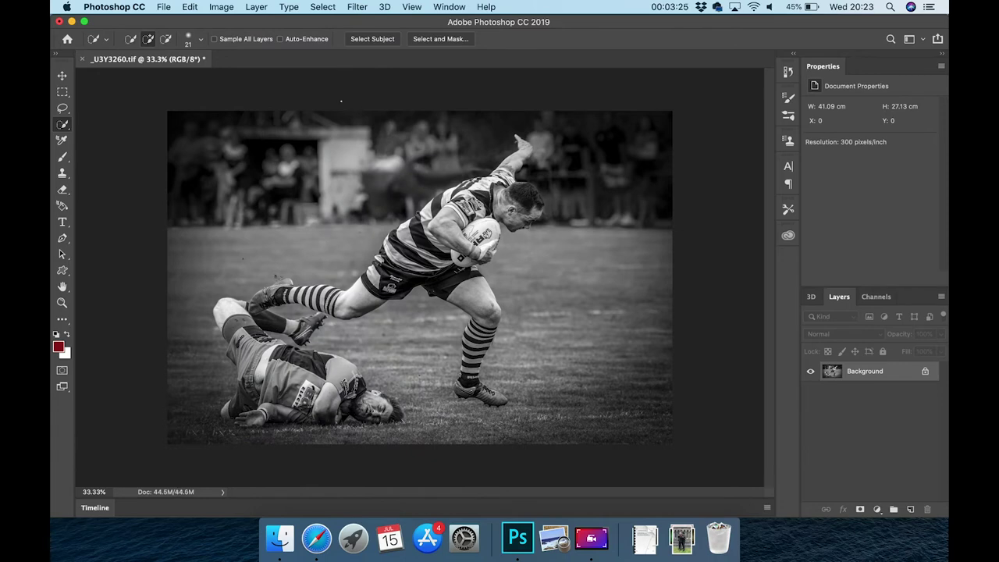
click(256, 8)
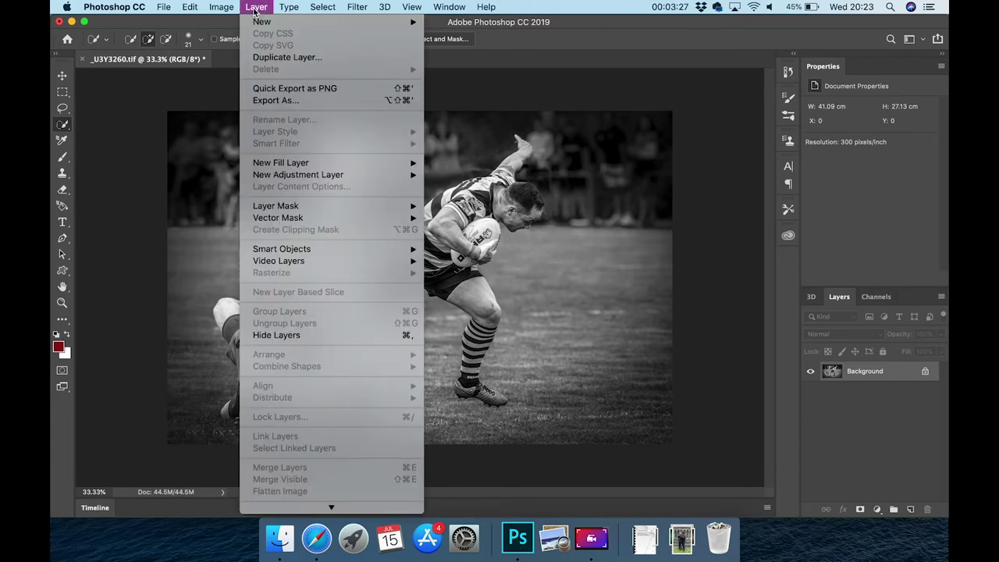
click(281, 60)
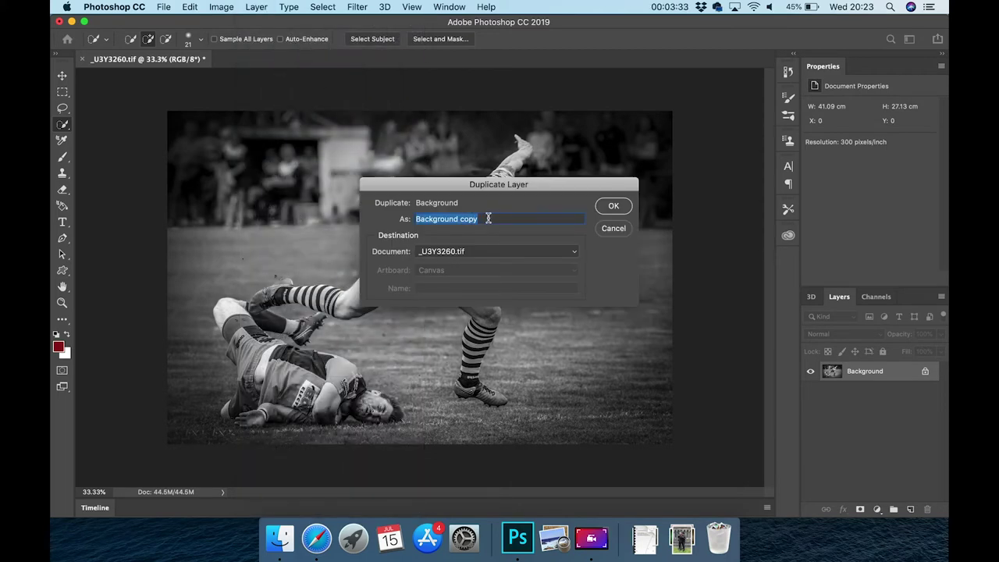
Duplicate the Background layer as a copy named 'Background blur'.
click(487, 219)
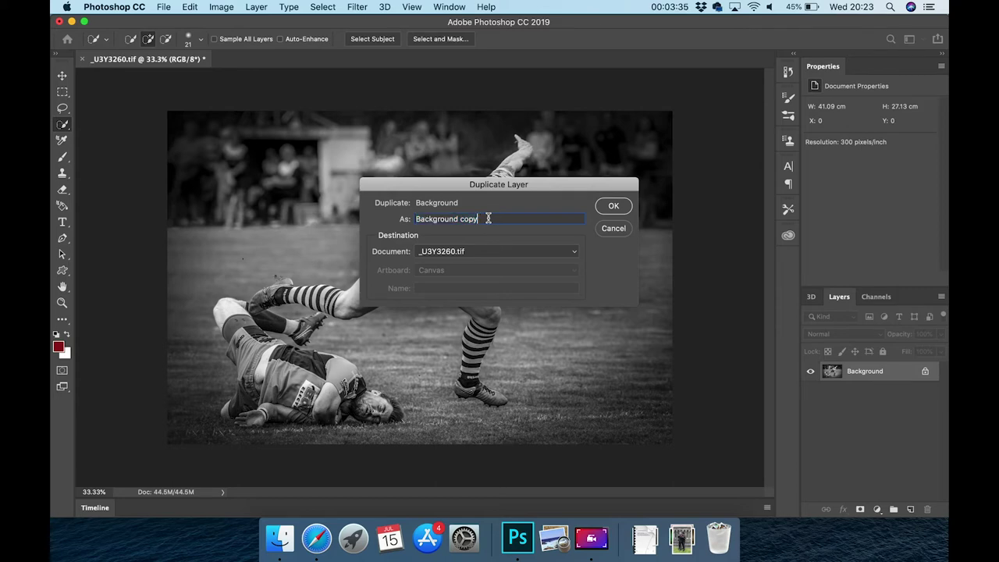
key(BackSpace)
key(BackSpace)
text(blu)
click(612, 207)
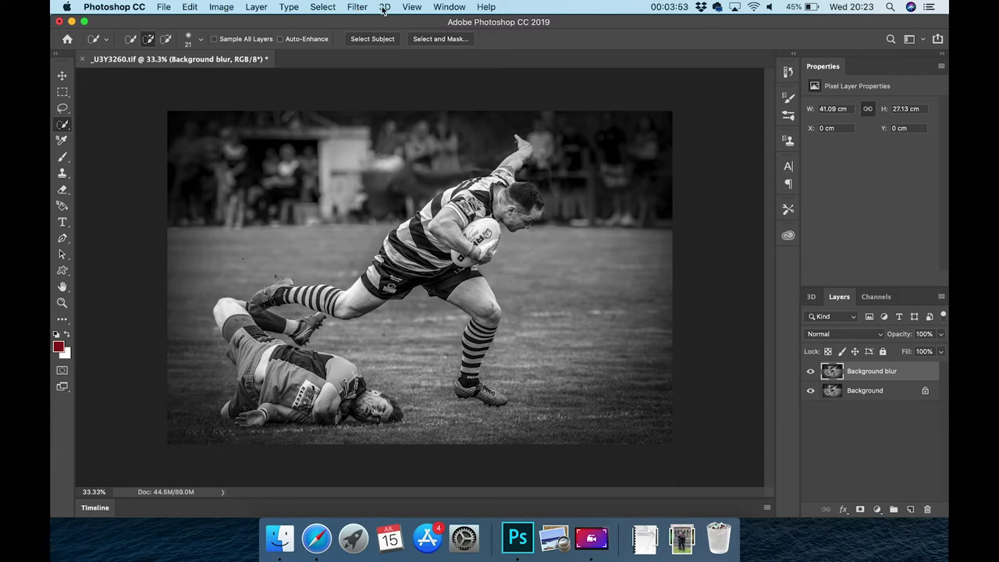
click(359, 8)
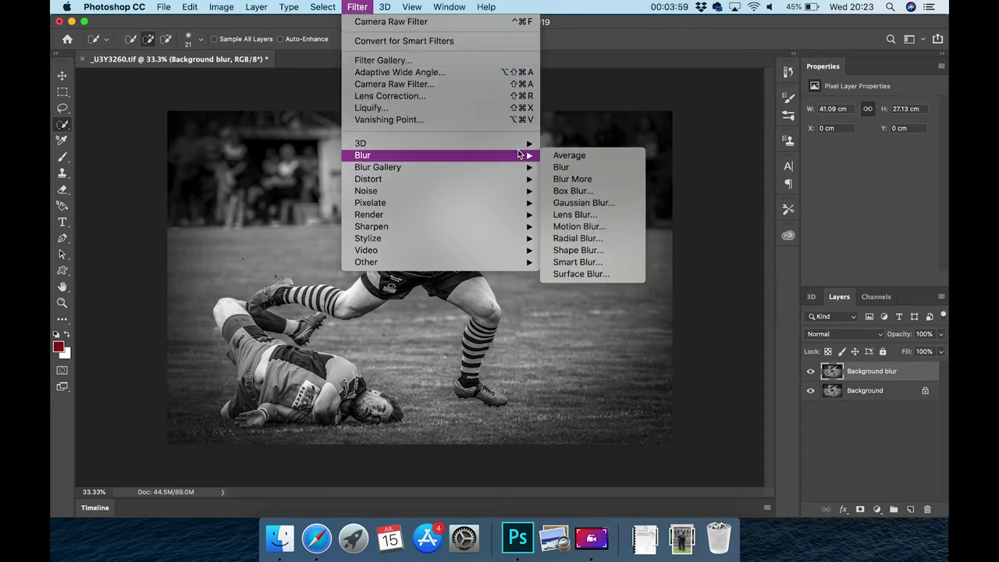
Apply a 1.9-pixel Gaussian Blur to the Background blur layer.
mouse_move(437, 155)
click(577, 202)
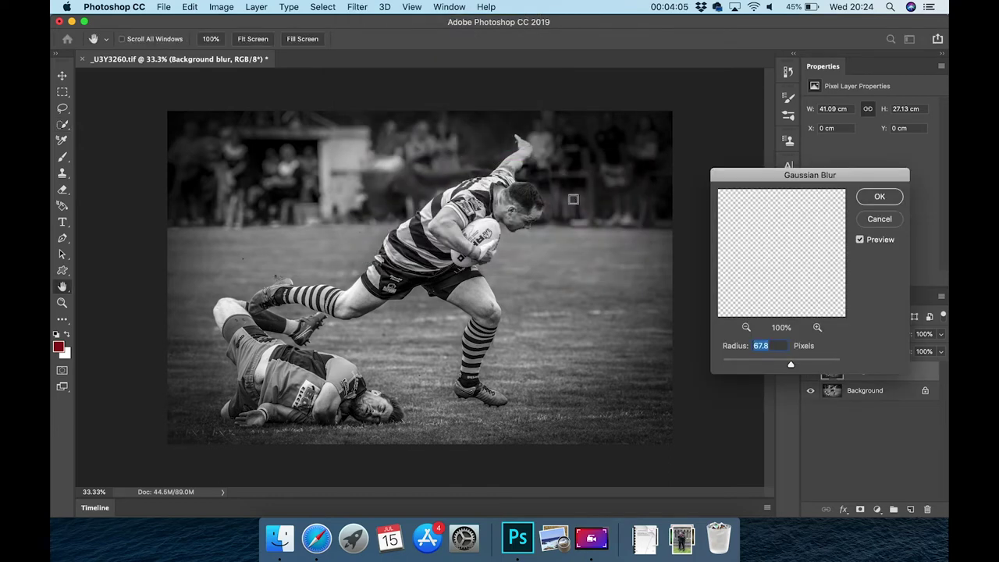
drag(749, 361, 739, 367)
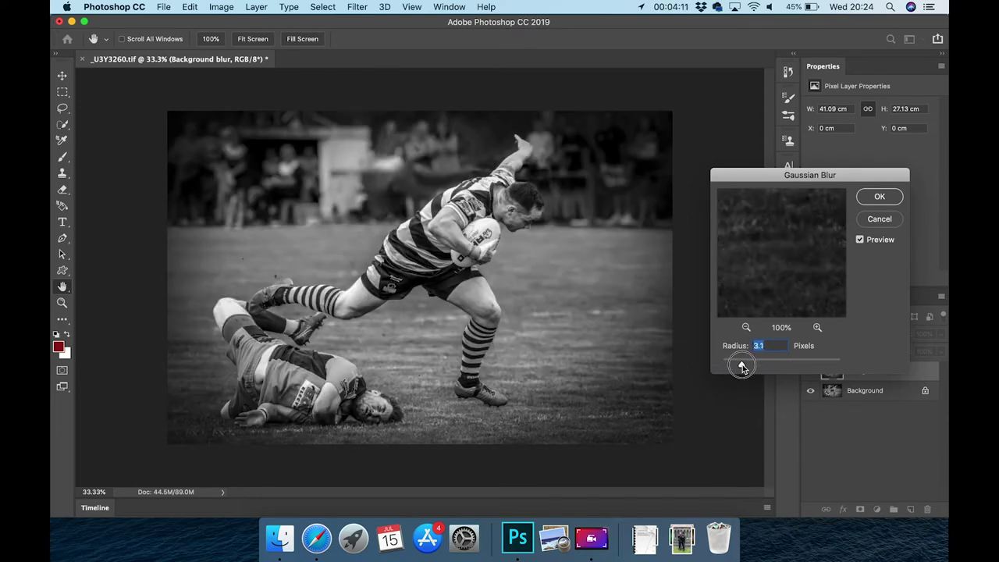
drag(739, 367, 738, 368)
drag(738, 364, 734, 366)
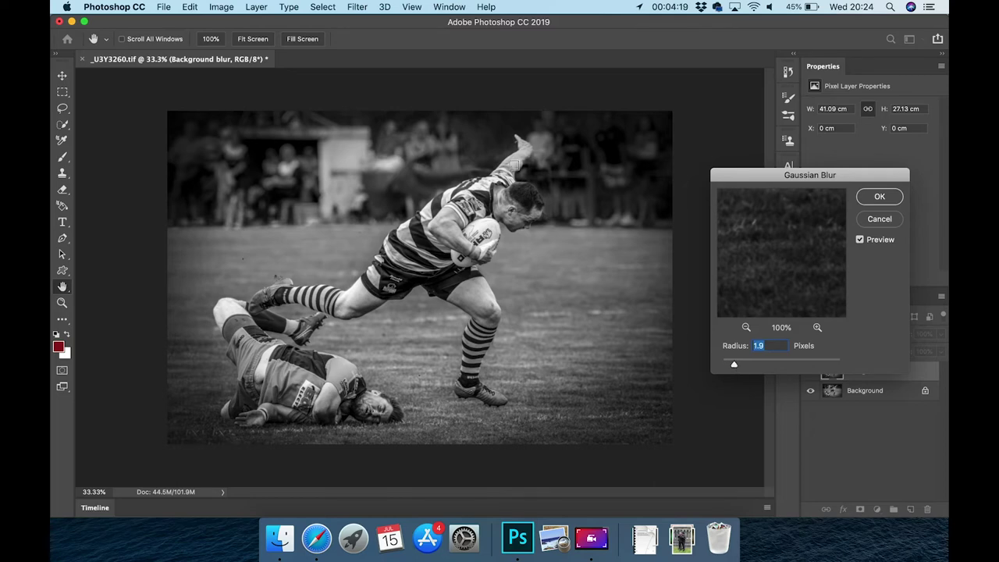
click(888, 202)
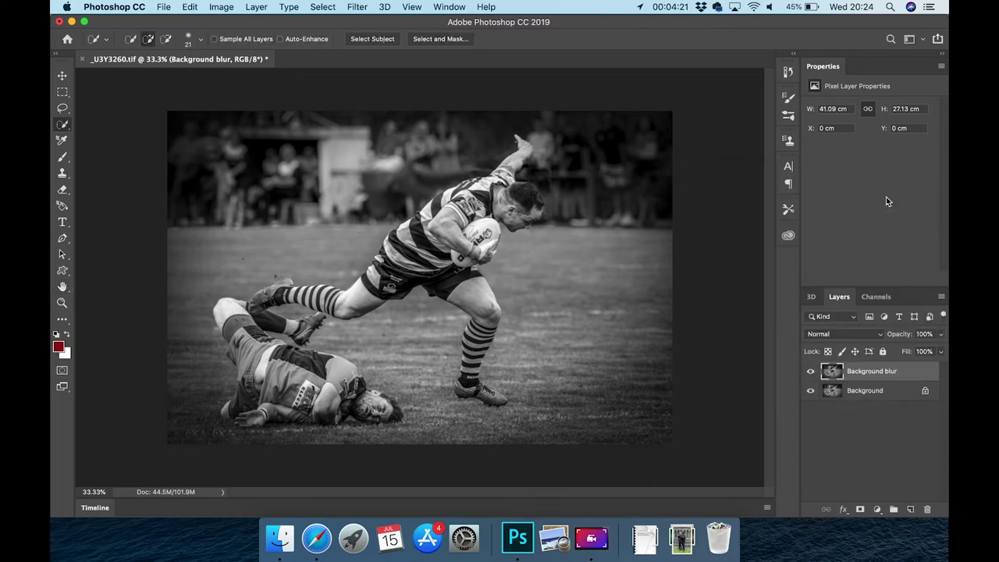
Add a layer mask to Background blur and pick the Brush tool with black foreground.
click(859, 509)
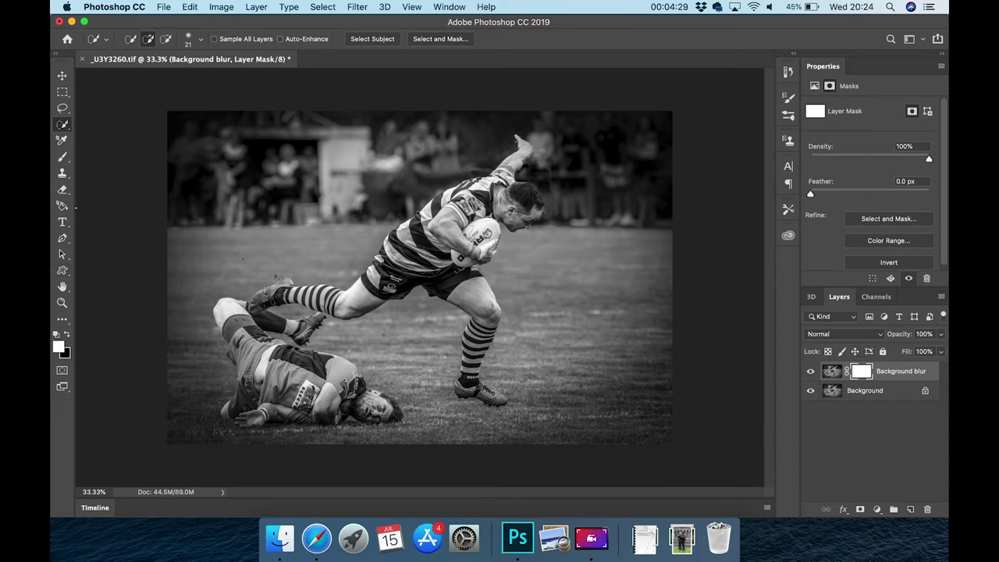
click(62, 158)
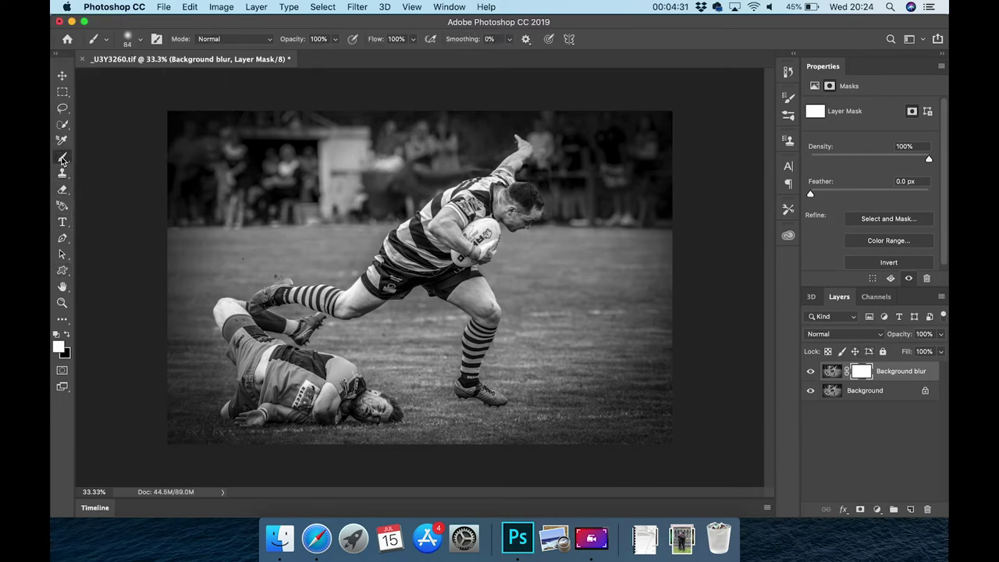
click(68, 335)
key(x)
key(x)
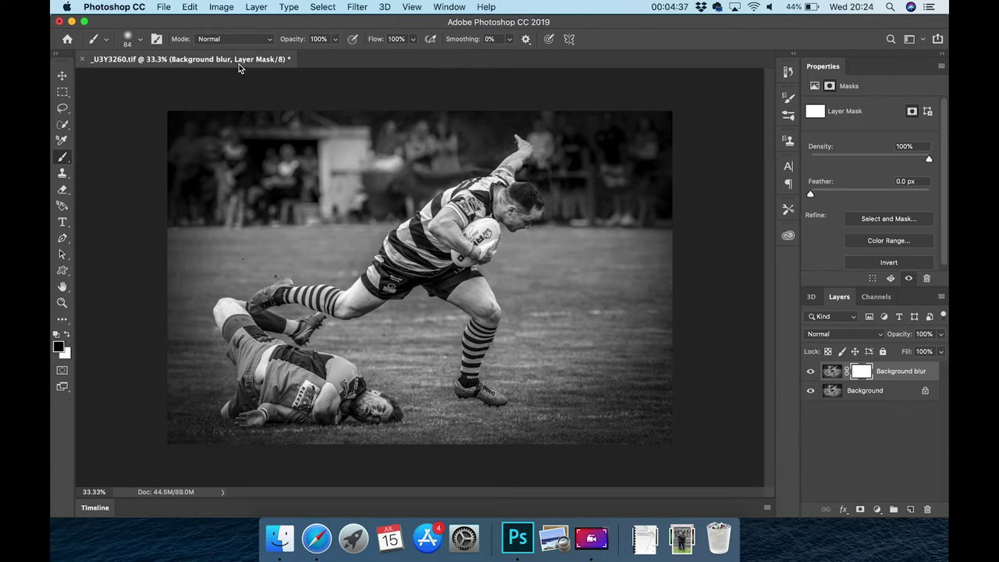
Set brush hardness to 70% and paint the mask around the player's head.
click(139, 43)
mouse_move(132, 110)
mouse_down()
mouse_move(174, 106)
mouse_move(141, 79)
mouse_up()
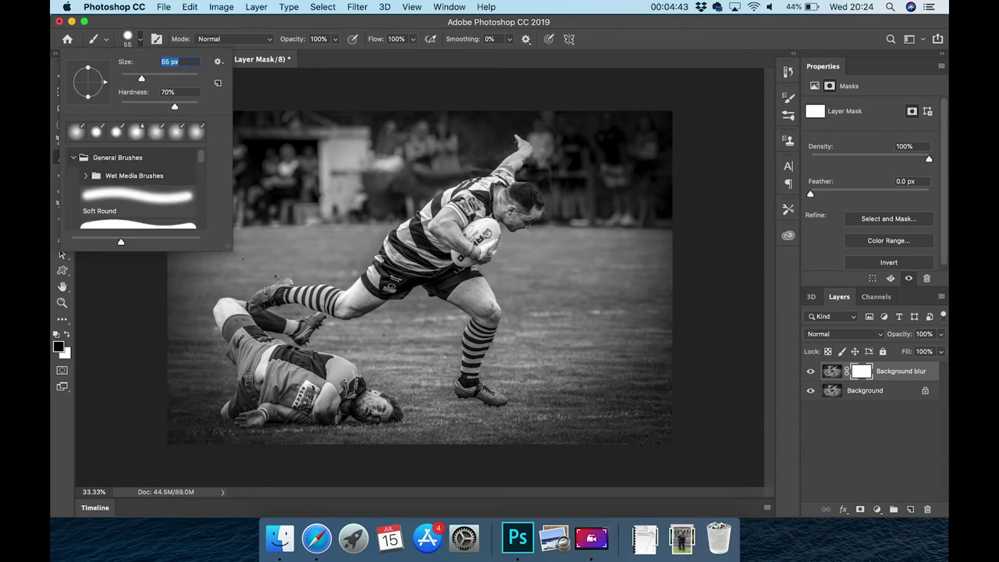
click(524, 148)
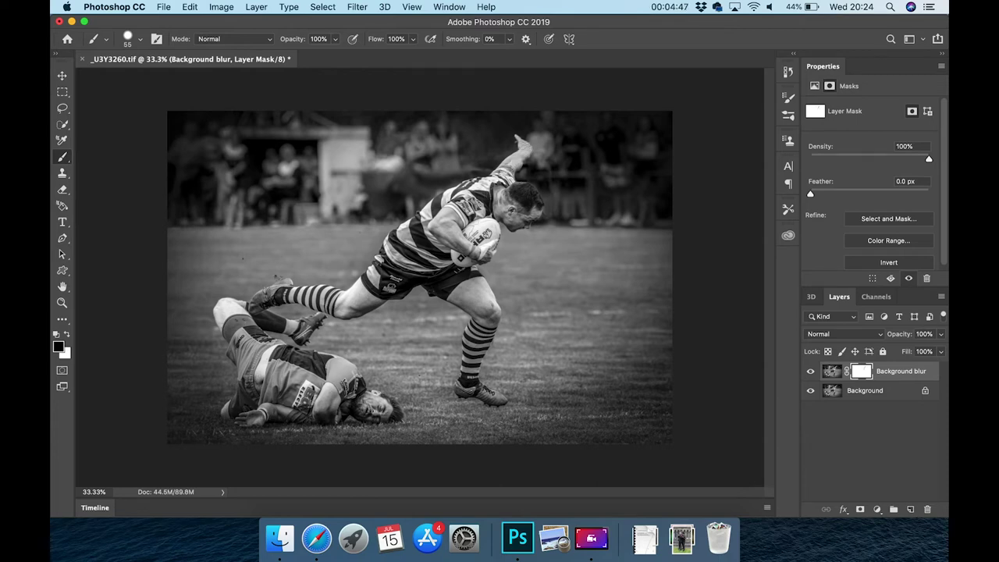
drag(510, 205, 483, 197)
Enlarge the brush to 428 px and invert the Background blur layer mask.
click(141, 39)
drag(141, 78, 187, 78)
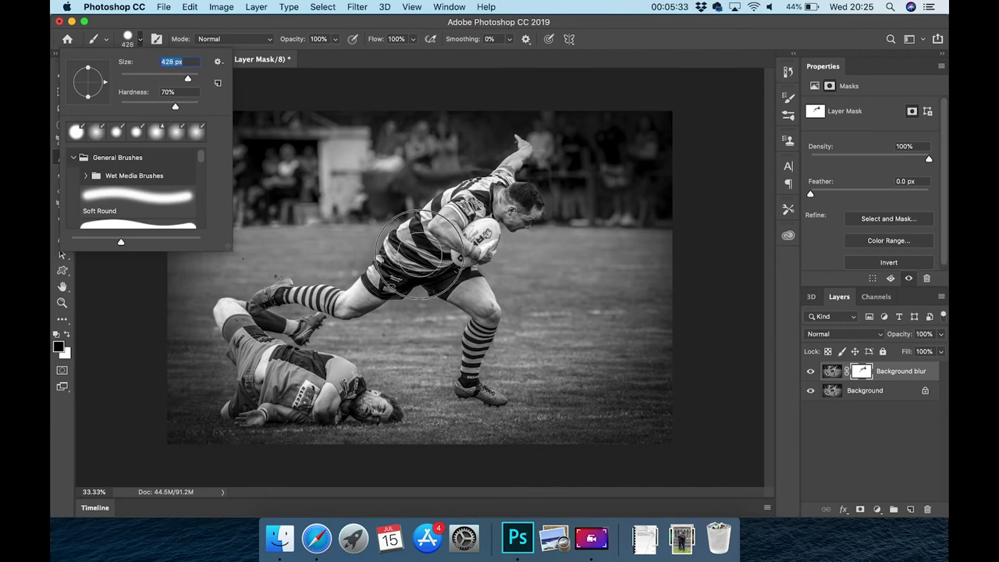
key(Return)
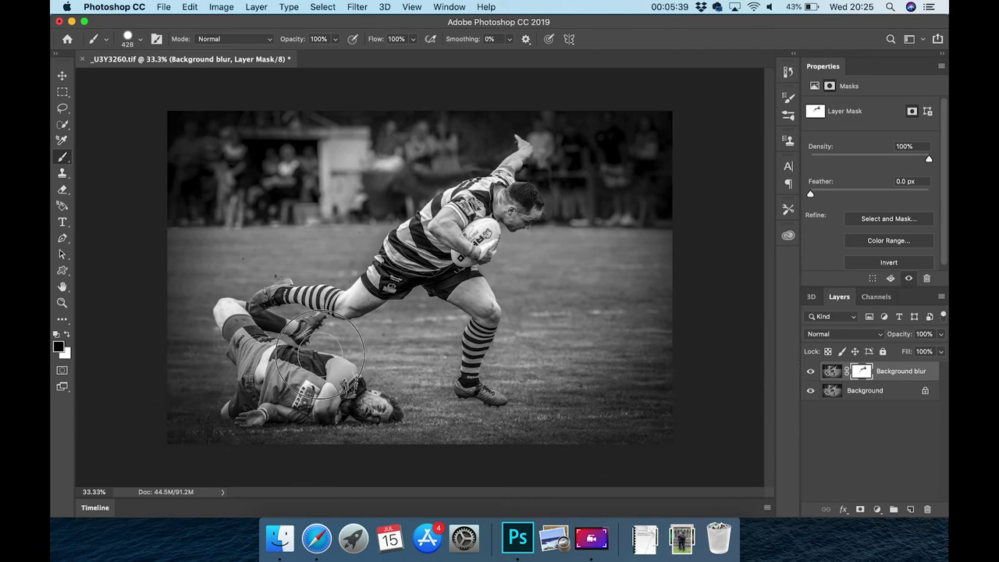
key(ctrl+i)
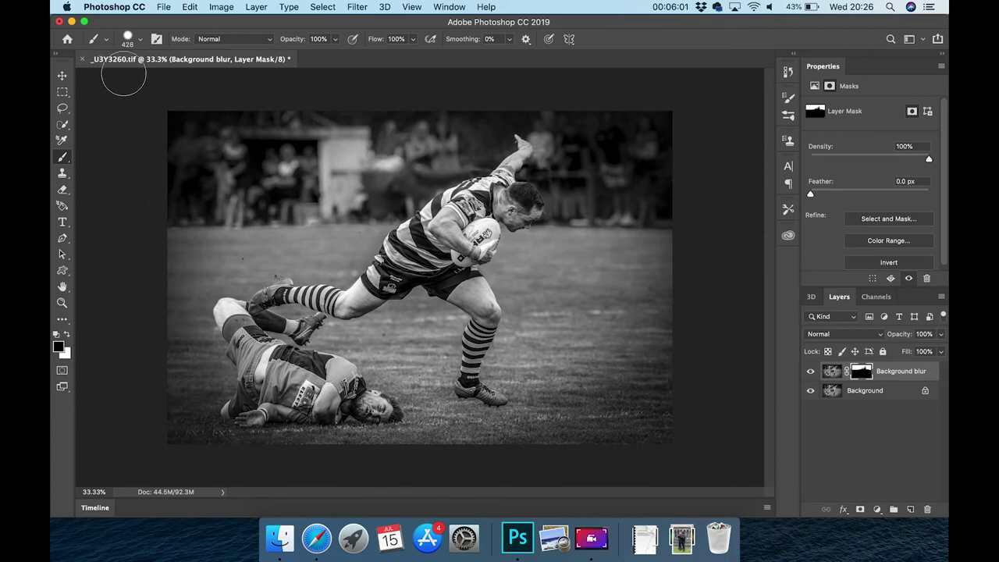
click(141, 41)
Shrink the brush to 76 px and cancel the Levels dialog opened on the mask.
drag(145, 76, 151, 79)
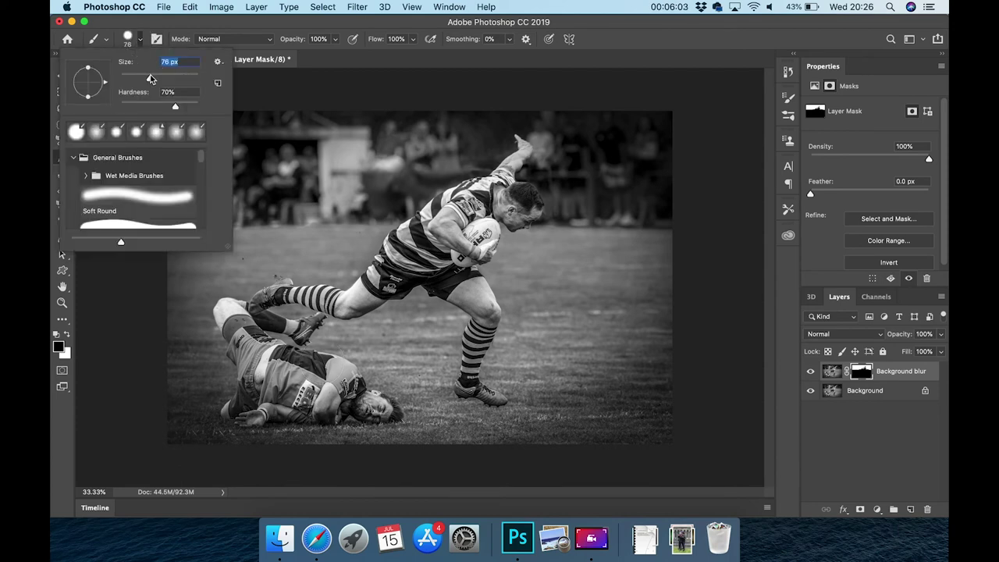
click(418, 96)
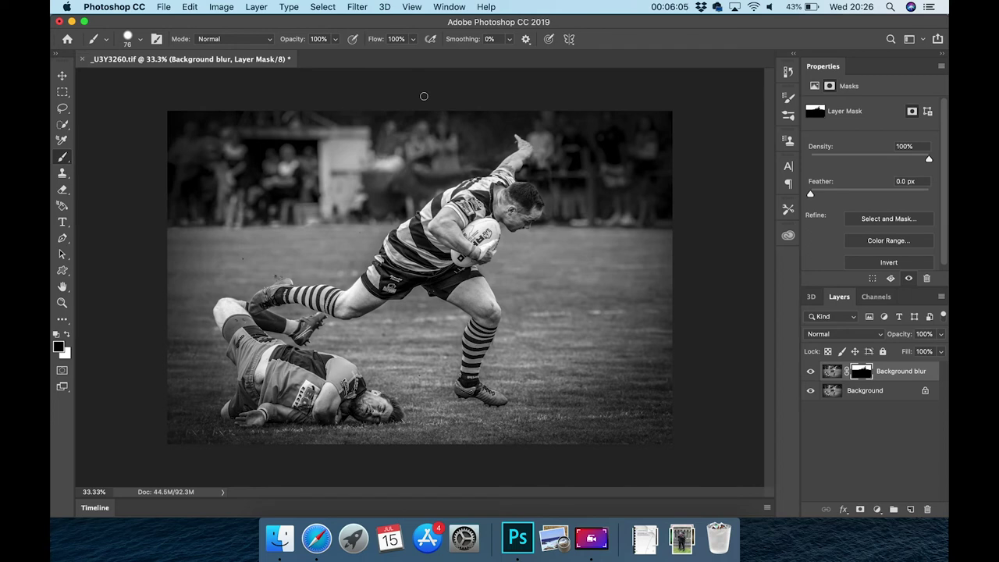
click(261, 9)
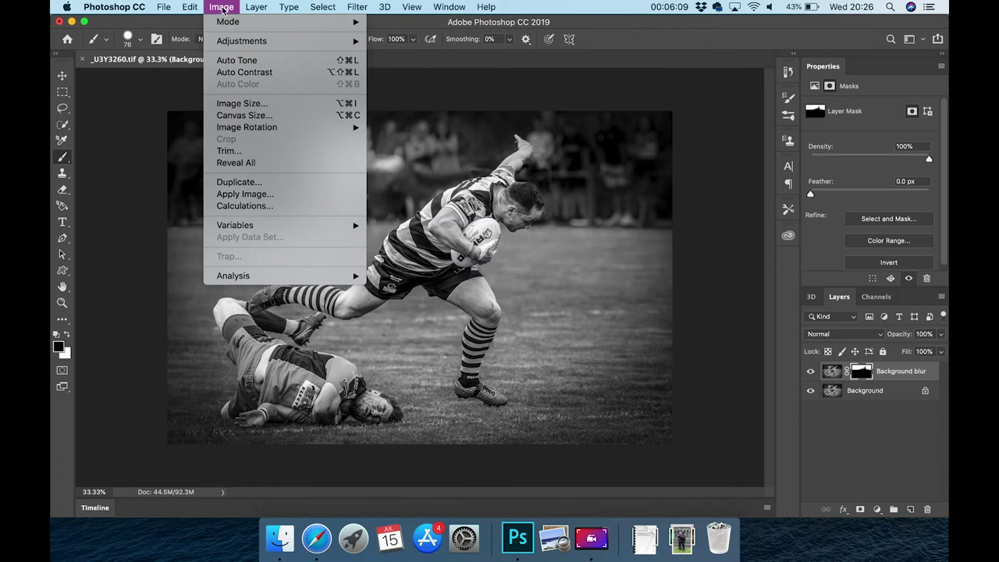
mouse_move(242, 41)
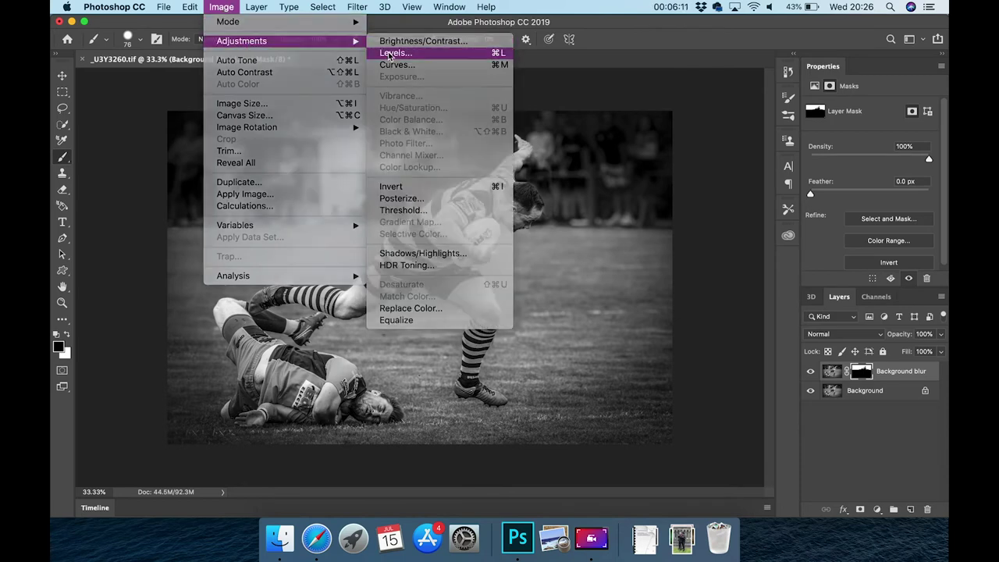
click(388, 53)
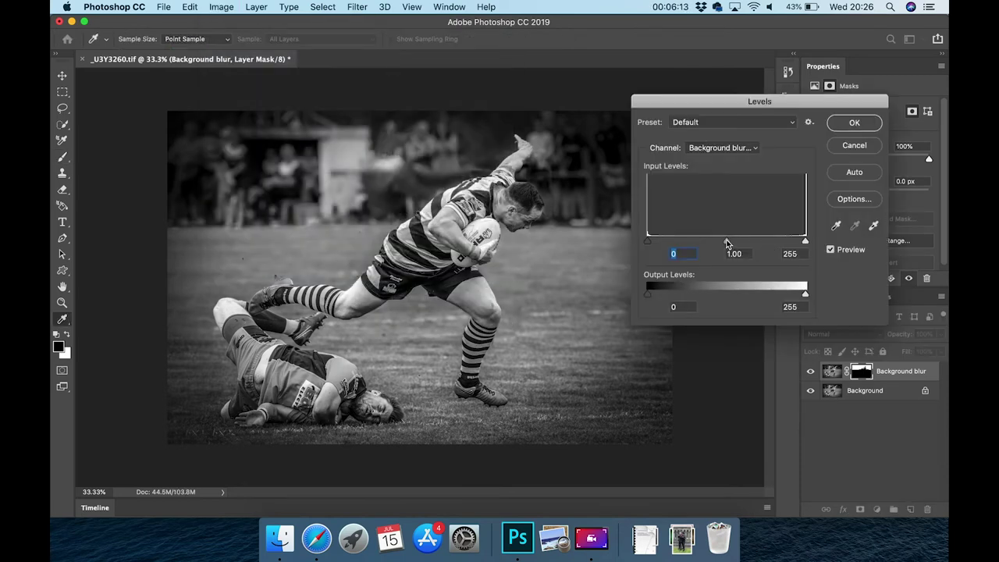
click(868, 148)
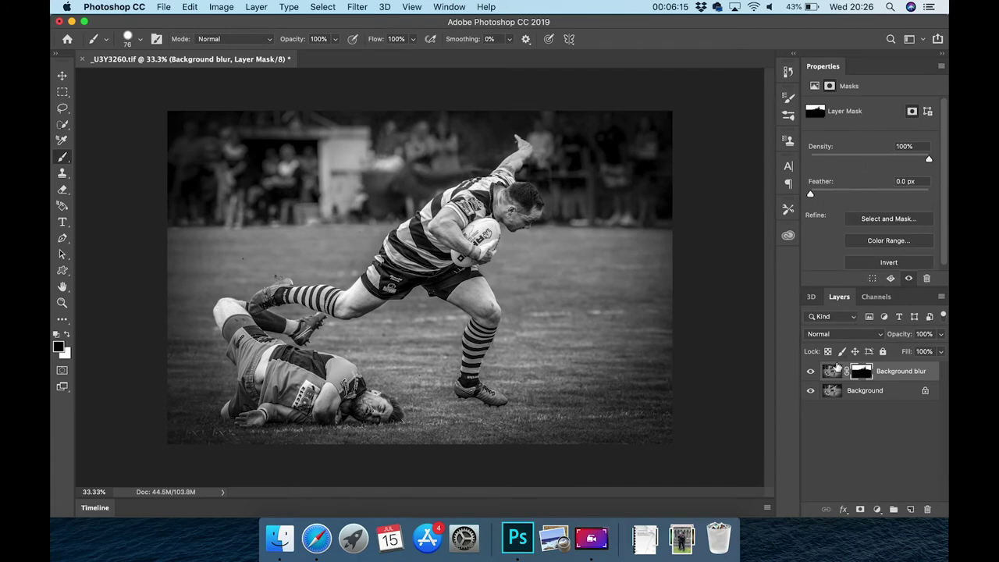
Apply Levels with midtone gamma 0.97 to the Background blur layer's pixels.
click(832, 371)
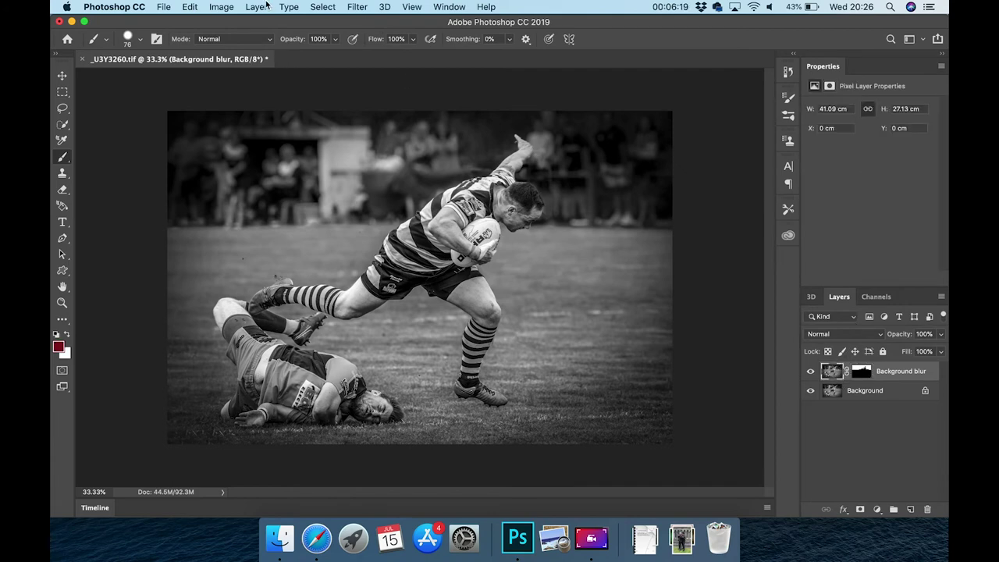
click(221, 7)
mouse_move(250, 55)
click(388, 54)
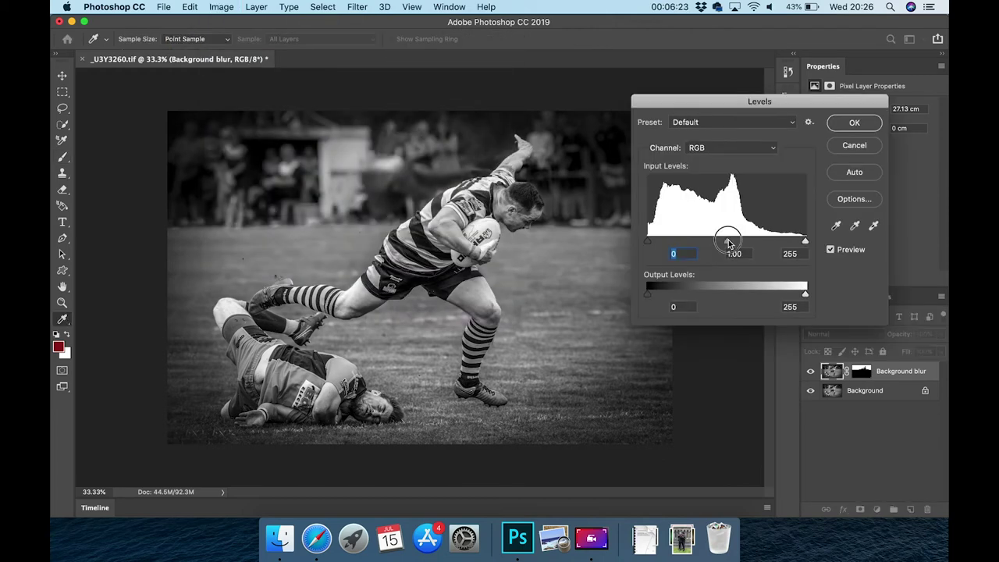
drag(728, 243, 721, 243)
drag(733, 245, 731, 245)
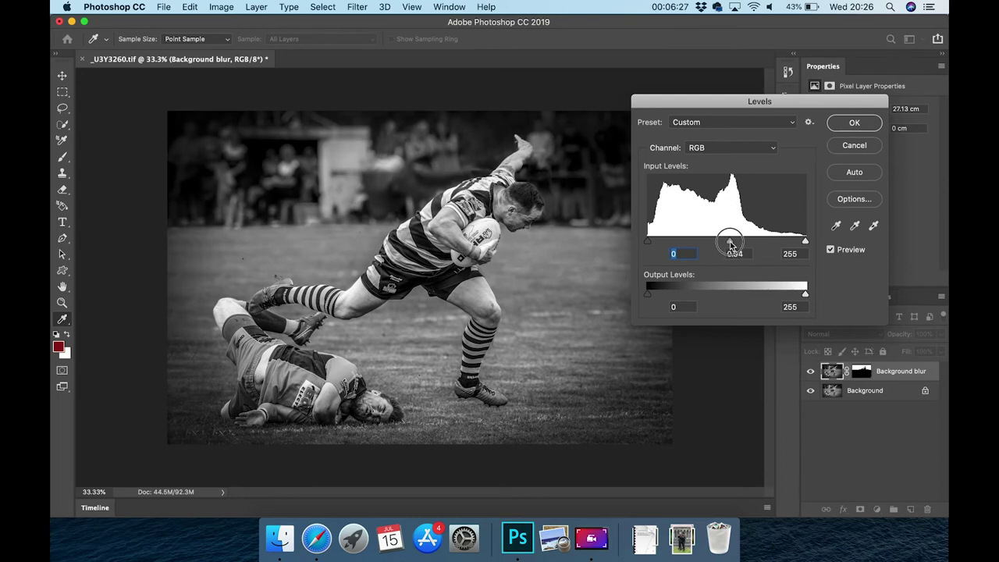
drag(731, 246, 729, 247)
click(729, 245)
click(848, 124)
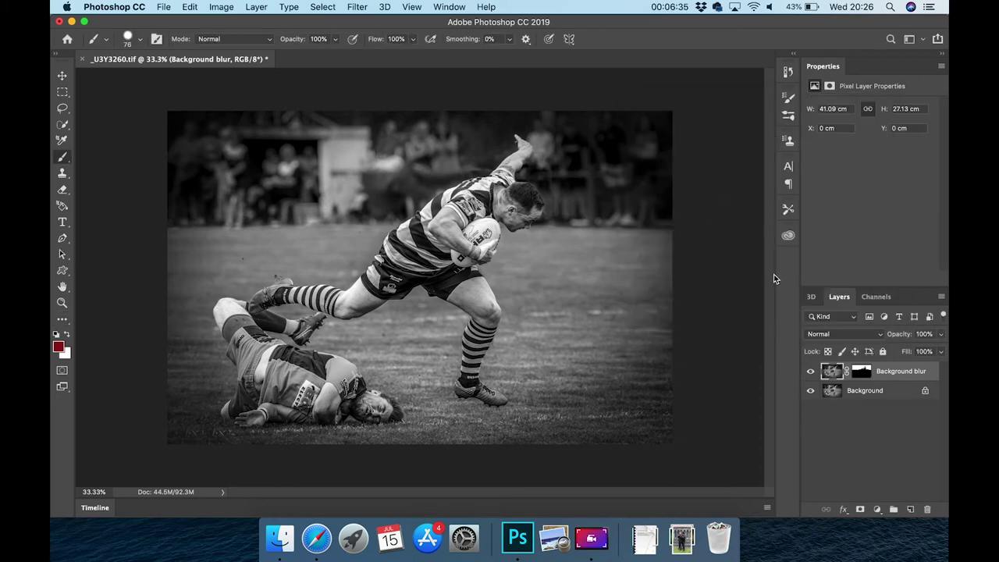
click(878, 509)
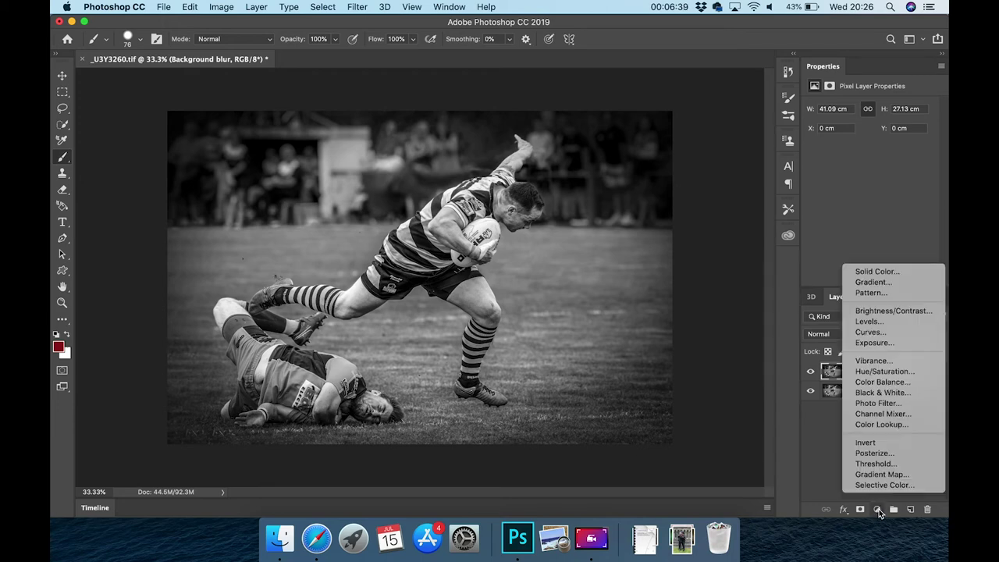
Add an Auto Levels 1 adjustment layer with midtones 1.13 and white output 254, targeting its mask.
click(862, 325)
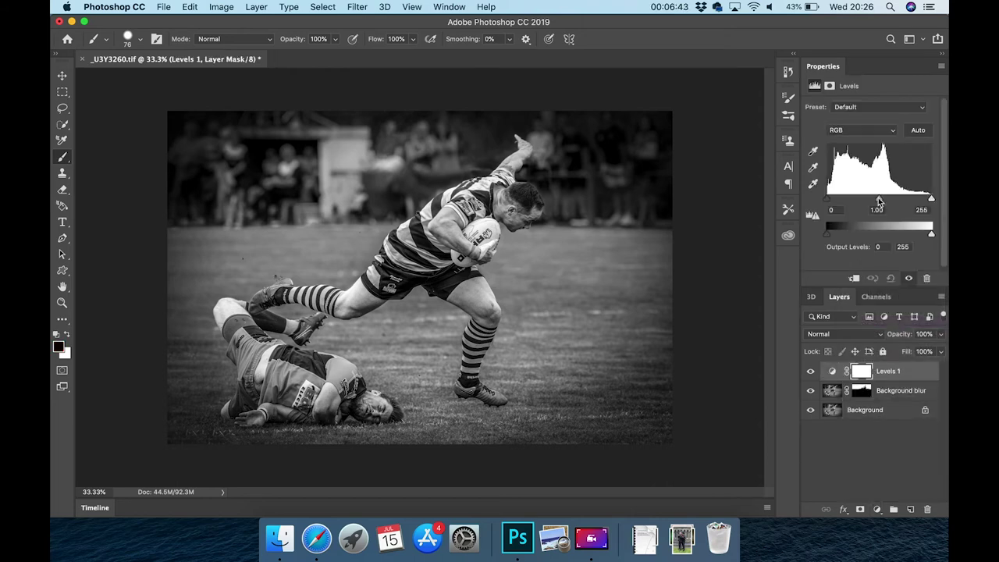
click(918, 131)
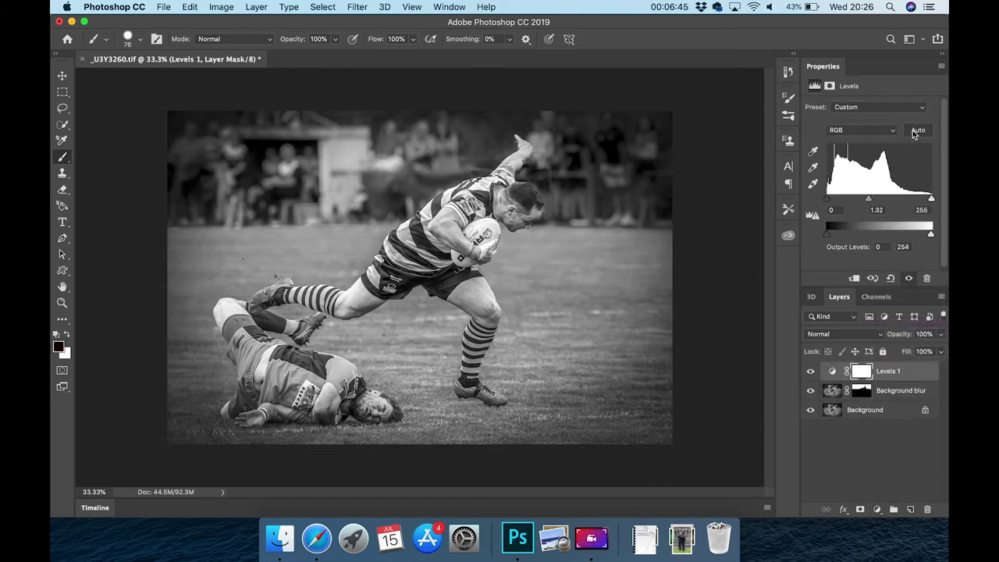
click(868, 200)
drag(869, 201, 875, 201)
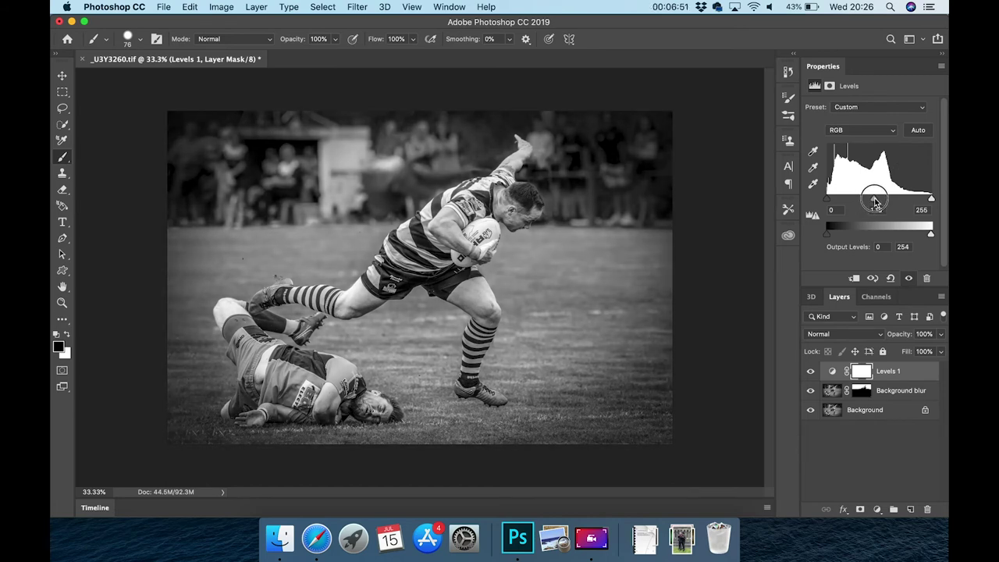
drag(874, 201, 876, 202)
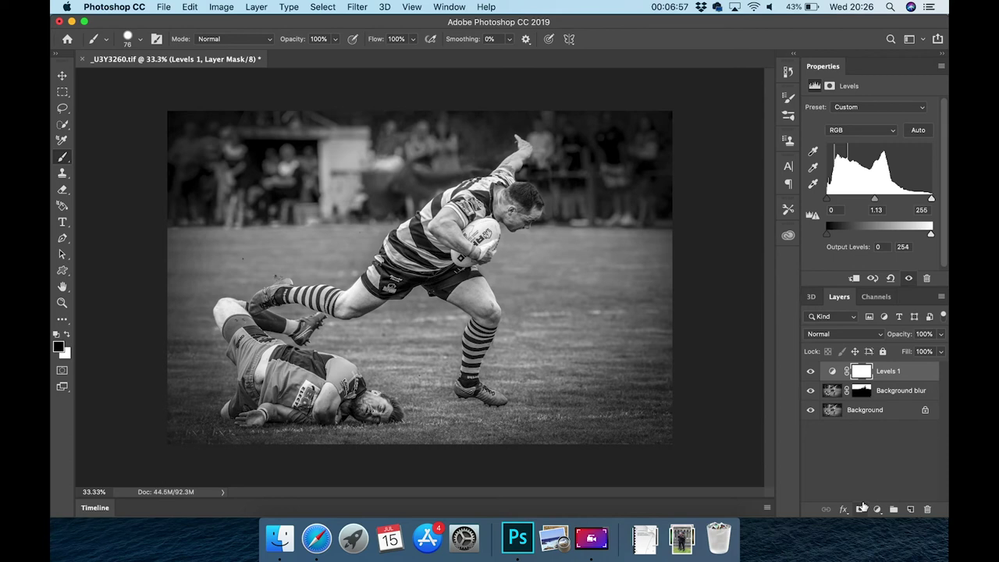
click(863, 375)
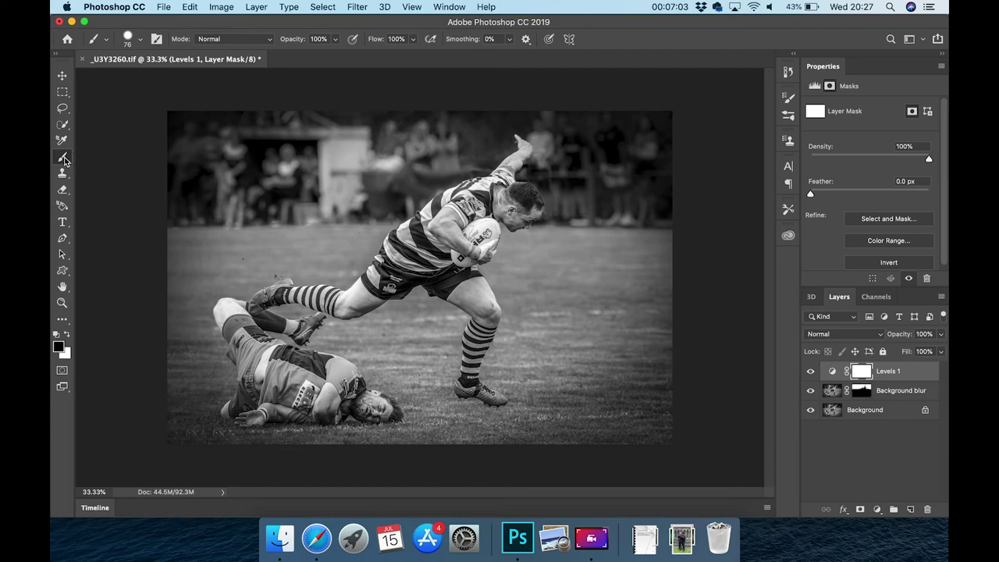
Paint black on the Levels 1 mask with a 460 px brush over the left and top-right crowd, then merge visible layers.
click(138, 41)
click(190, 78)
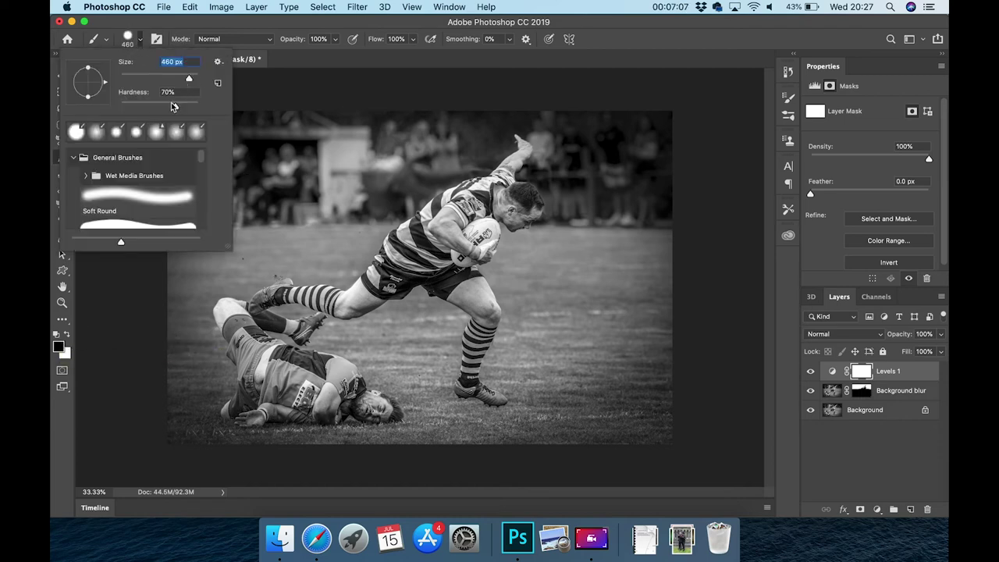
click(451, 148)
mouse_move(352, 135)
mouse_down()
mouse_move(167, 130)
mouse_move(372, 167)
mouse_move(182, 182)
mouse_move(262, 194)
mouse_move(189, 201)
mouse_move(368, 145)
mouse_move(357, 167)
mouse_move(431, 167)
mouse_move(508, 111)
mouse_move(379, 107)
mouse_move(535, 107)
mouse_move(565, 173)
mouse_move(553, 161)
mouse_move(601, 189)
mouse_move(657, 148)
mouse_move(619, 107)
mouse_move(457, 138)
mouse_move(475, 123)
mouse_move(395, 169)
mouse_move(379, 167)
mouse_move(374, 195)
mouse_move(356, 122)
mouse_move(210, 142)
mouse_move(156, 178)
mouse_move(360, 86)
mouse_up()
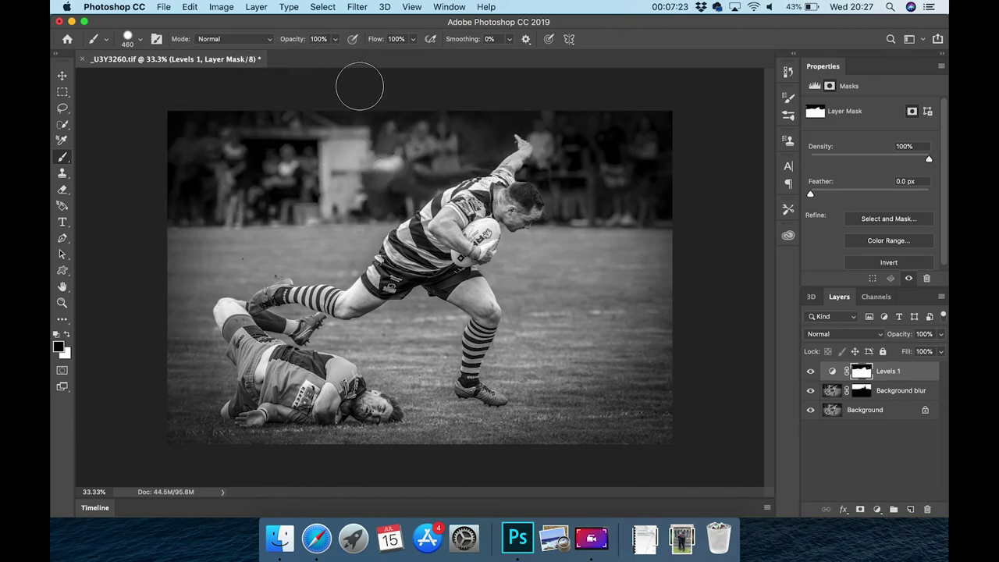
drag(644, 136, 648, 145)
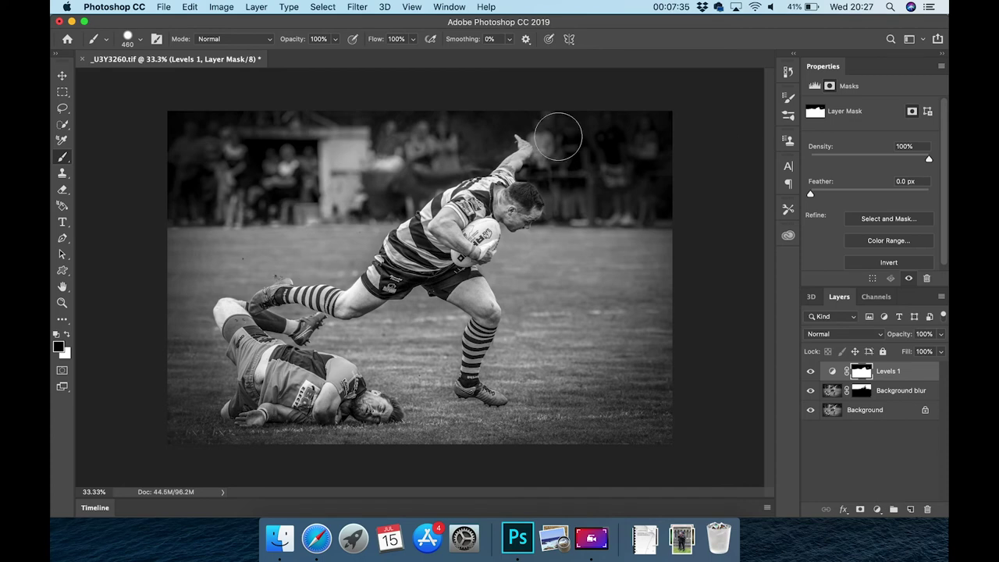
click(257, 7)
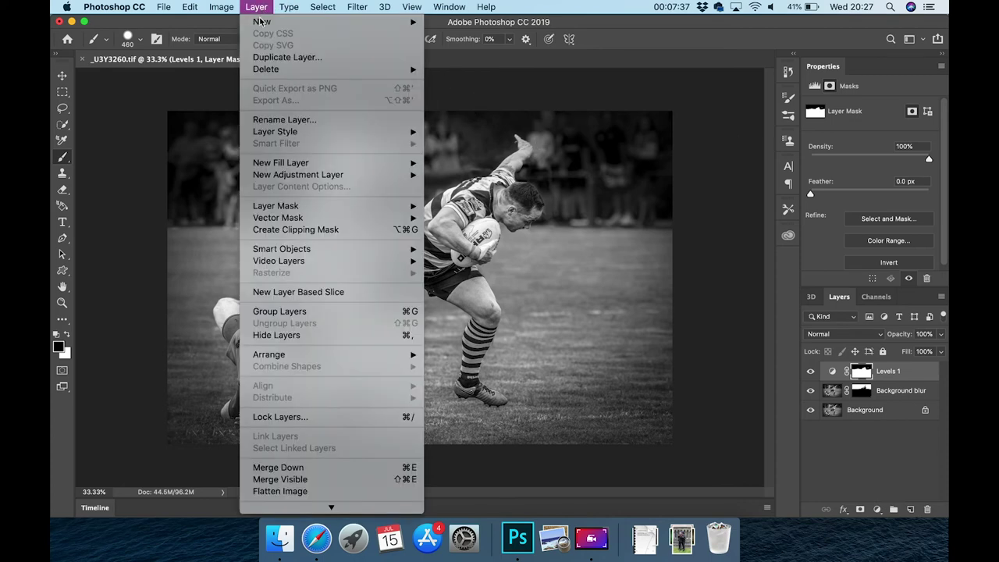
click(297, 480)
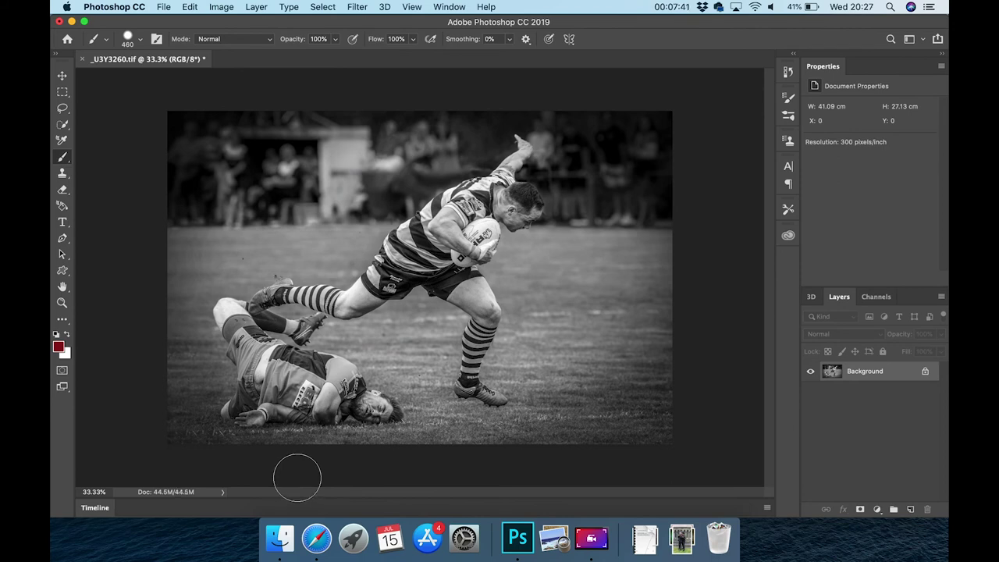
Save a JPEG copy, _U3Y3260.jpg, to the Desktop at Quality 11, Baseline Standard.
click(188, 7)
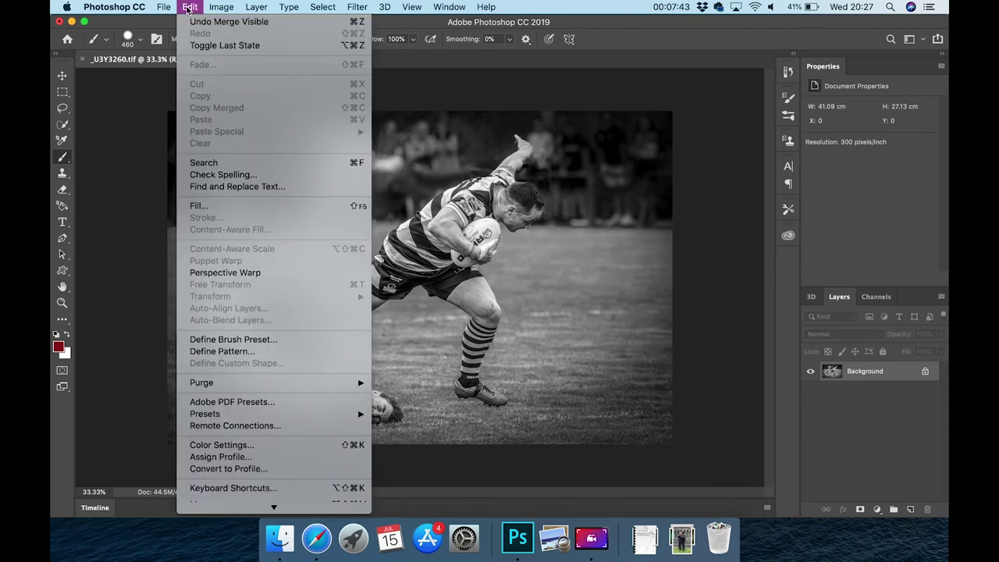
click(183, 136)
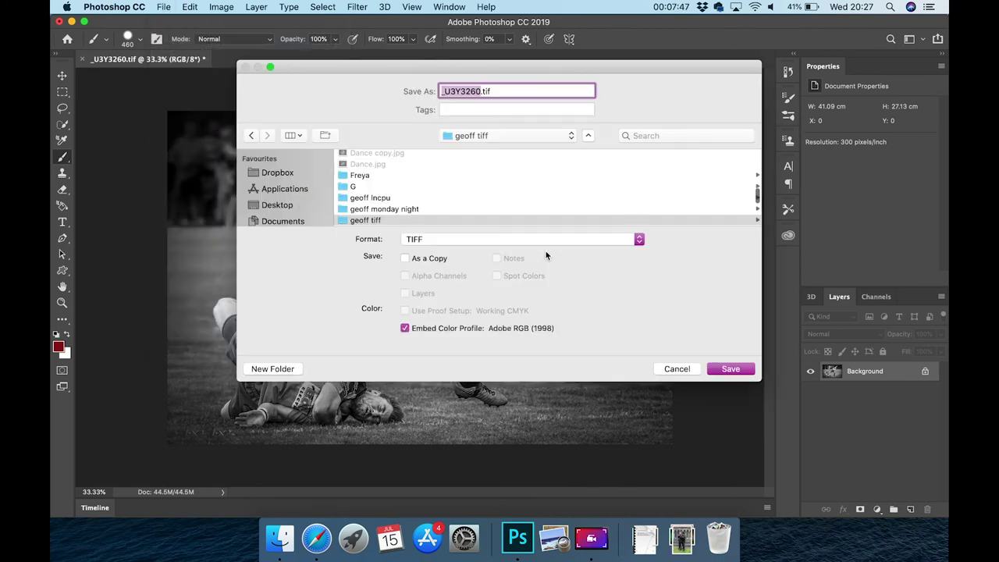
click(419, 239)
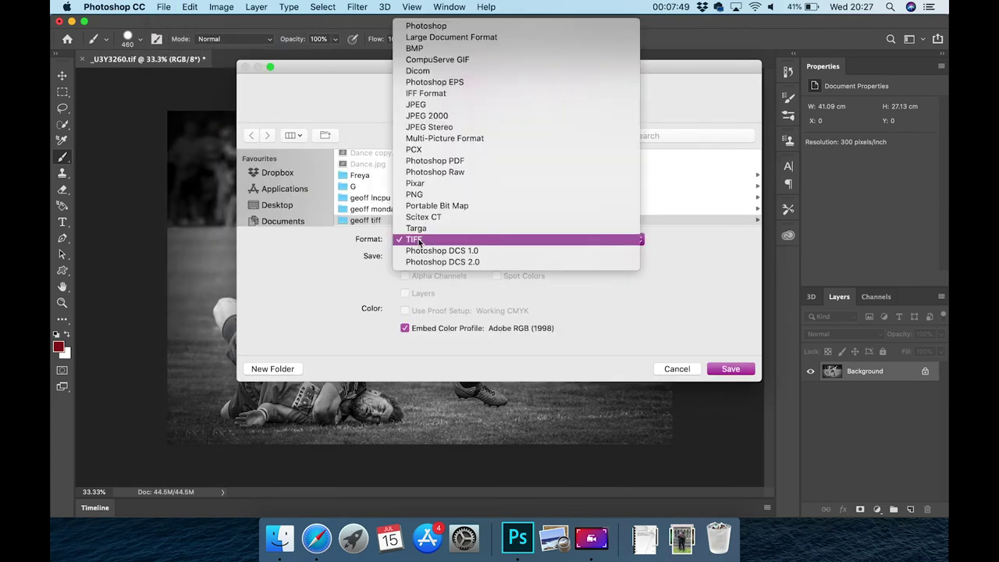
click(426, 109)
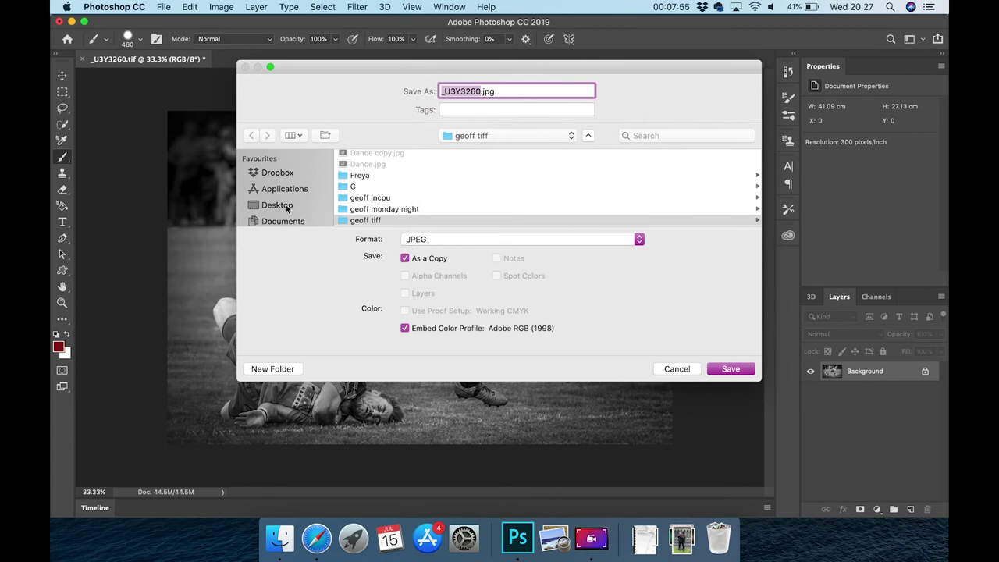
click(287, 207)
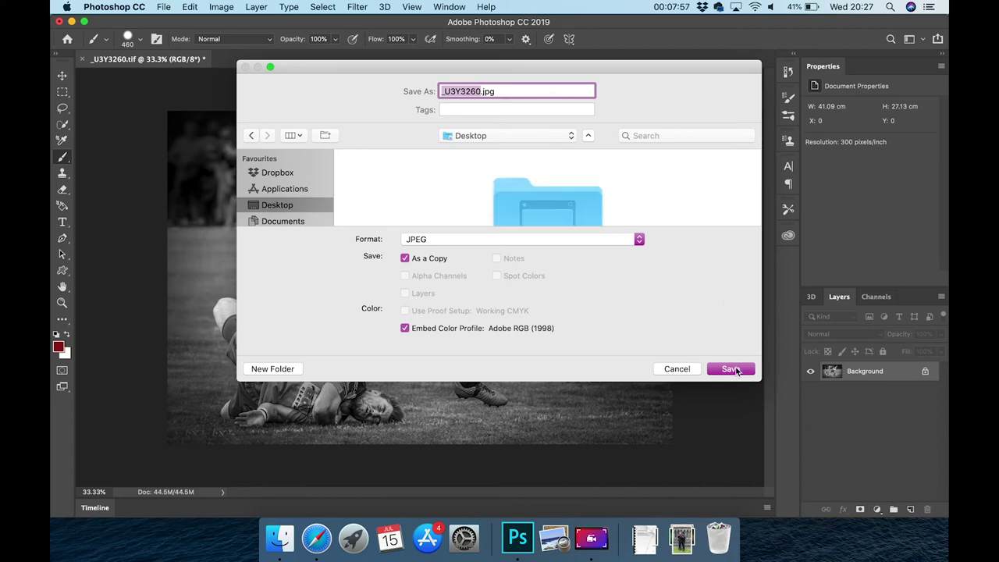
click(732, 369)
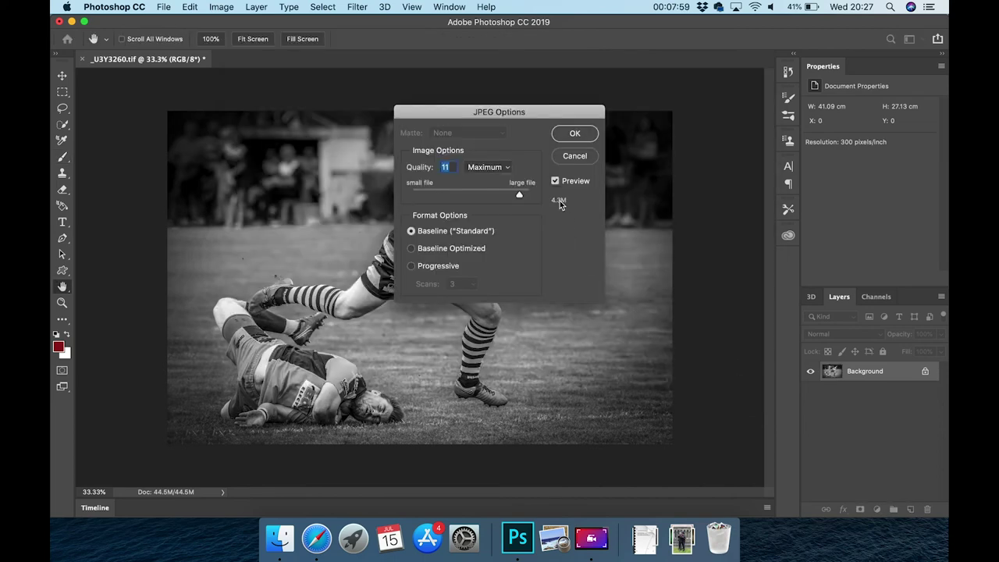
click(573, 135)
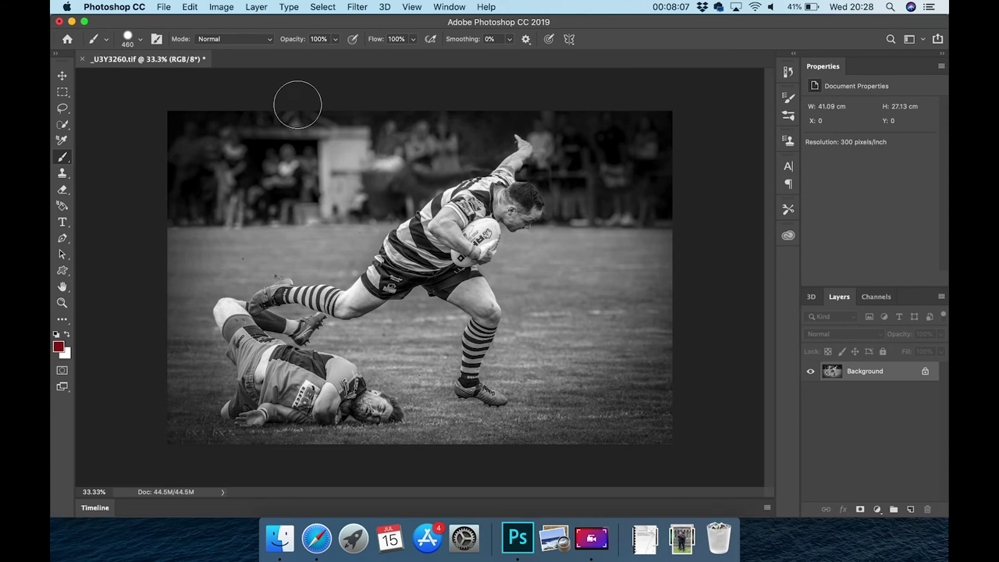
Enlarge the canvas by a relative 3 pixels in width and height, filling the border gray.
click(222, 8)
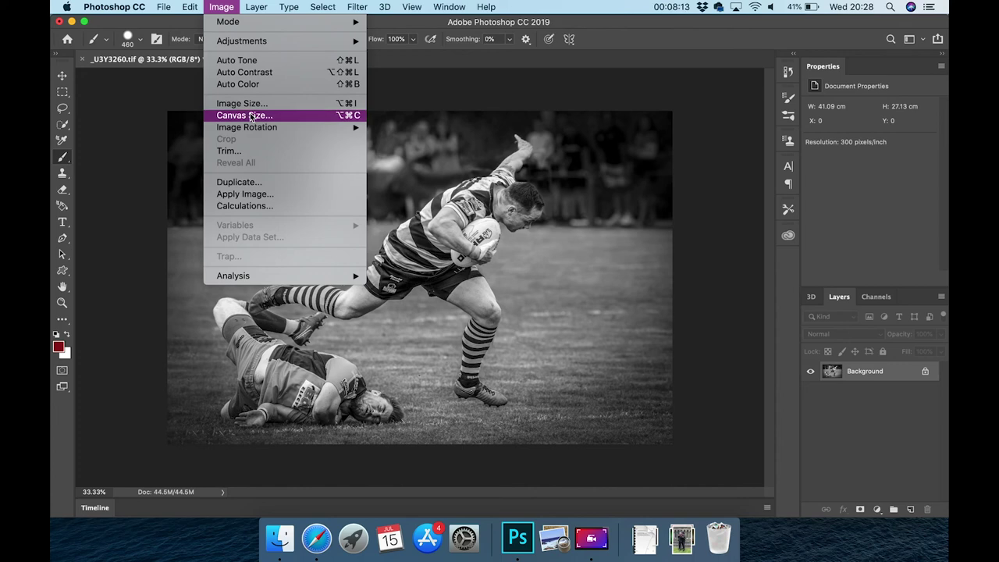
click(251, 115)
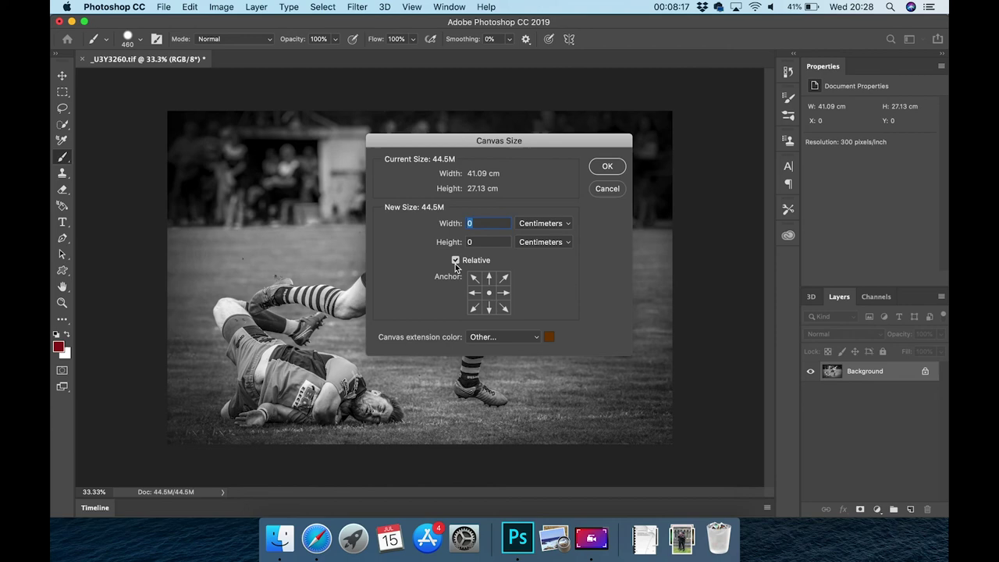
click(537, 336)
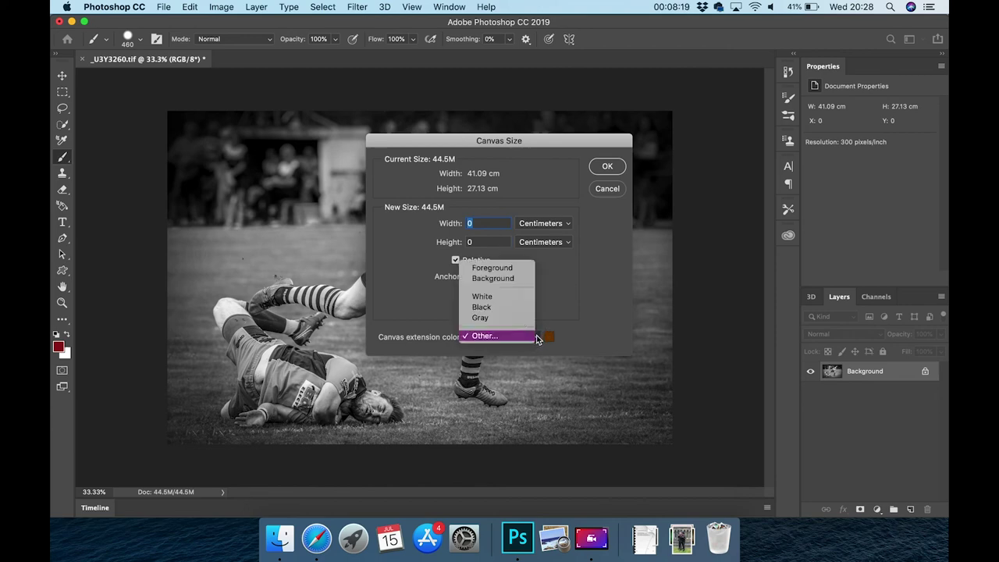
click(502, 316)
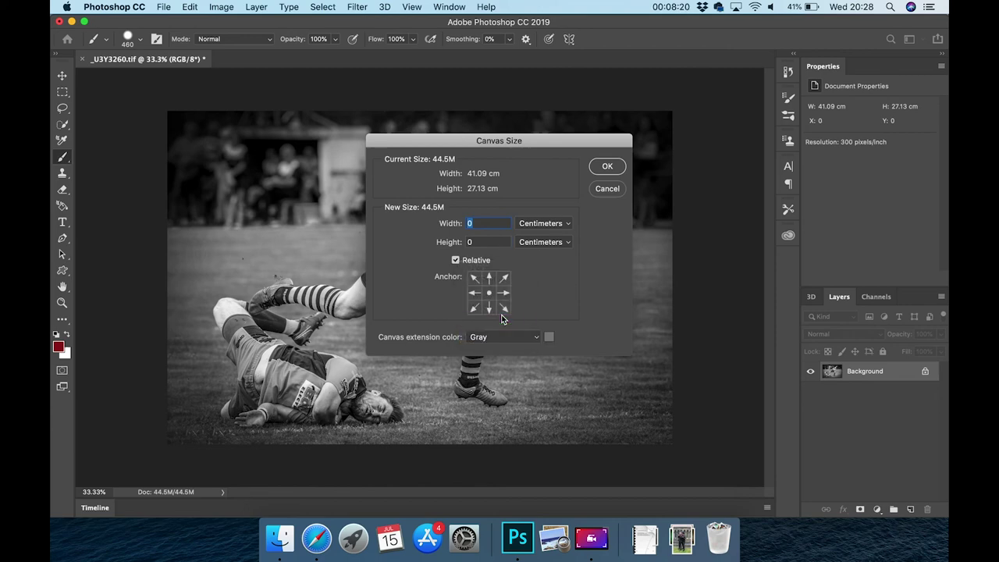
click(542, 223)
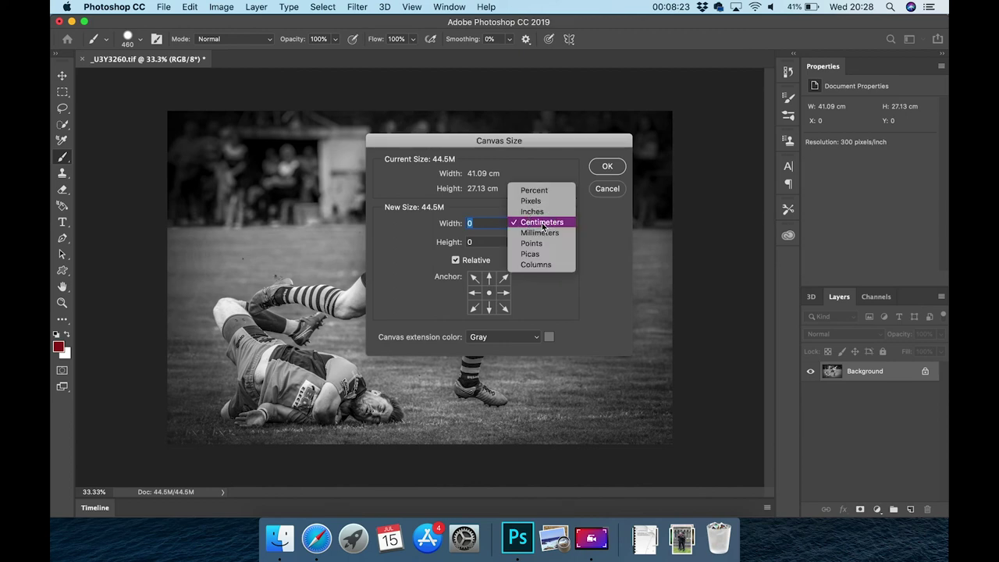
click(536, 200)
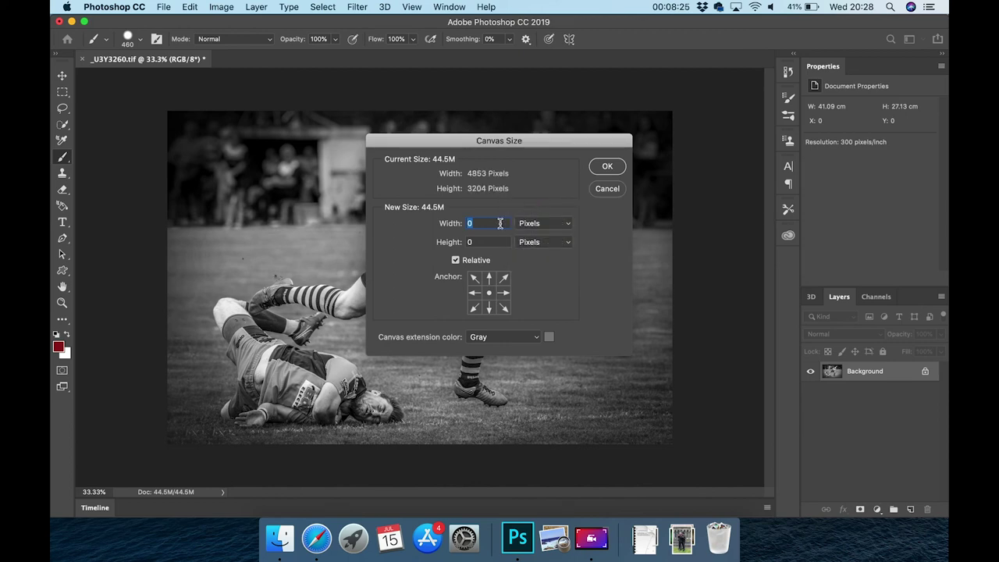
text(3)
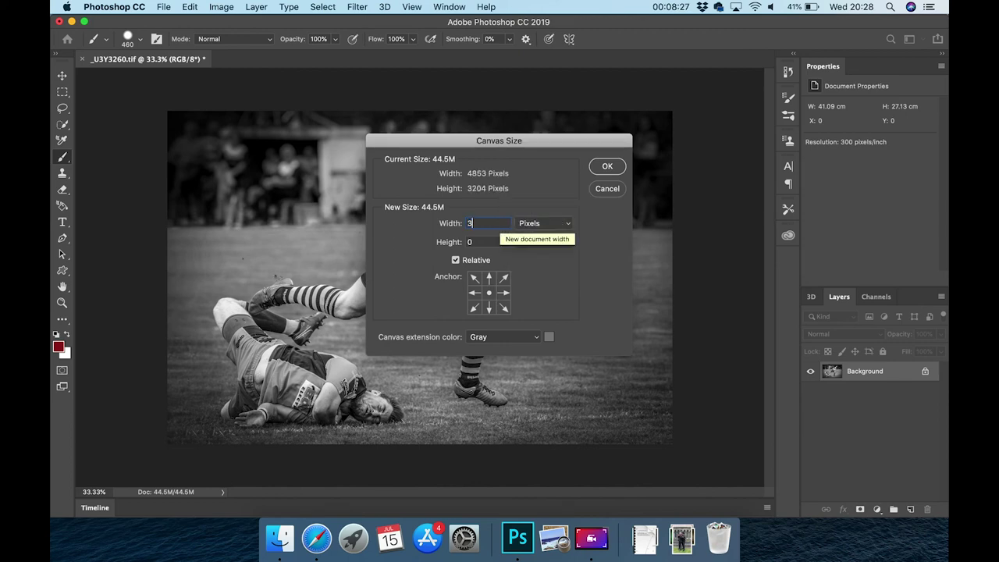
click(477, 242)
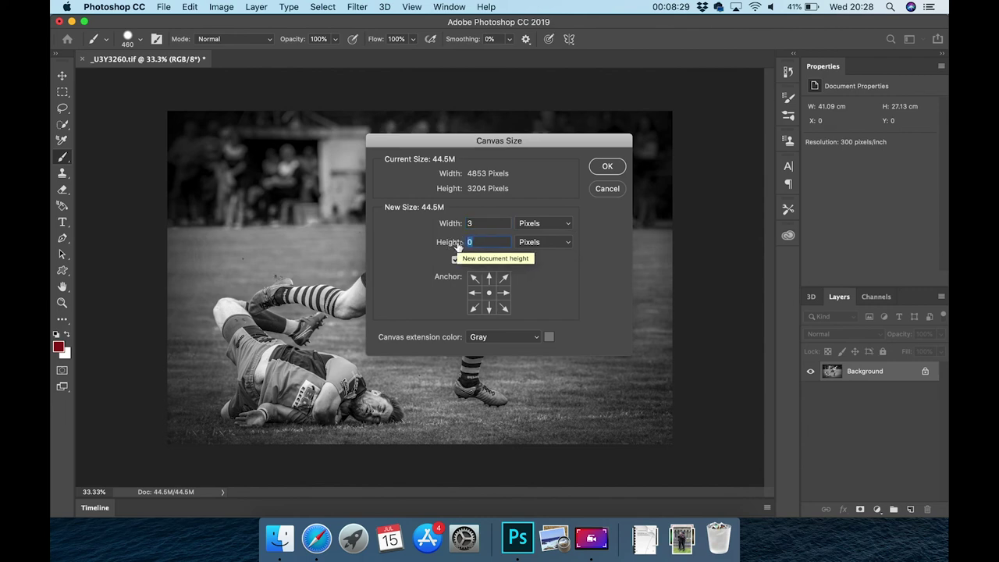
text(3)
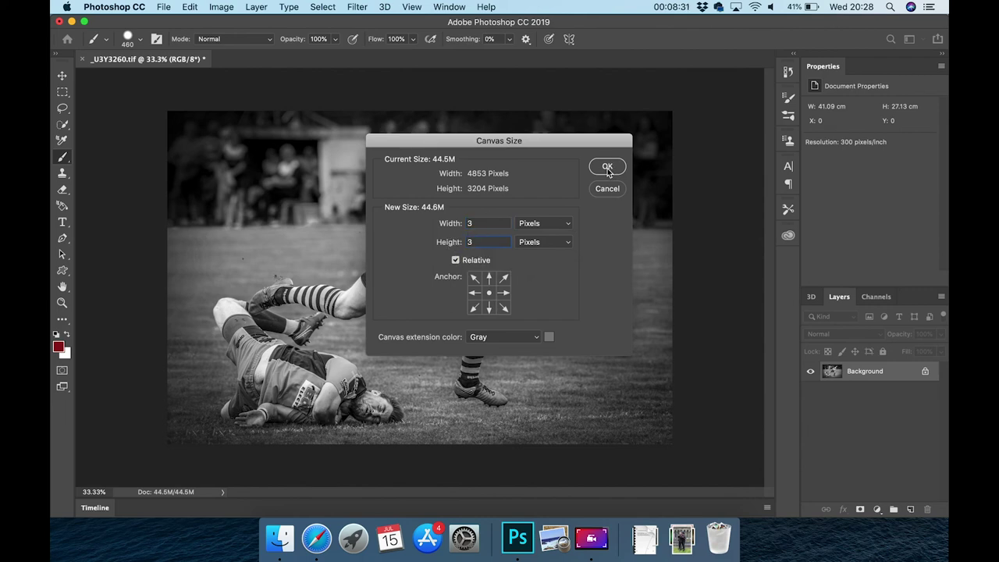
click(607, 167)
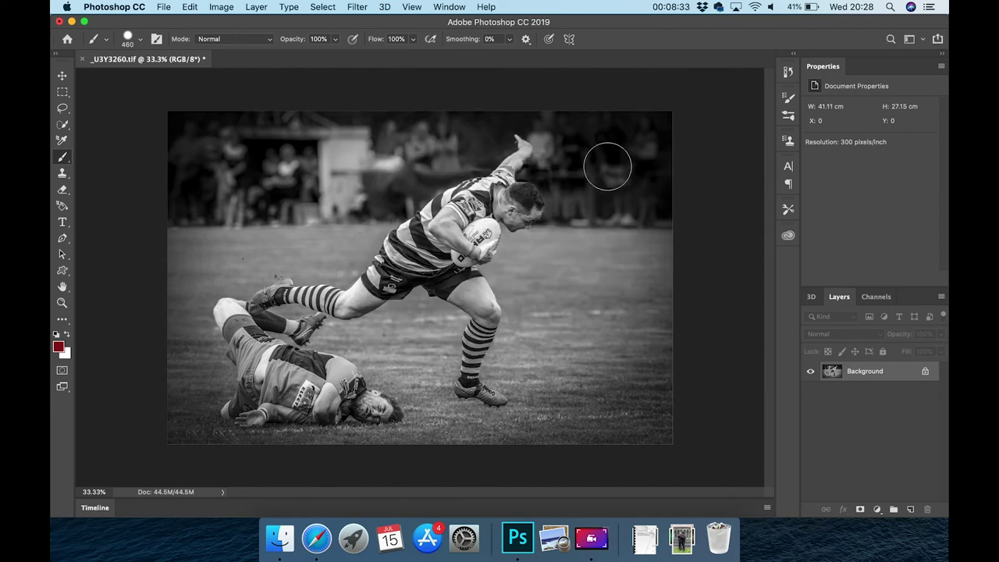
click(63, 286)
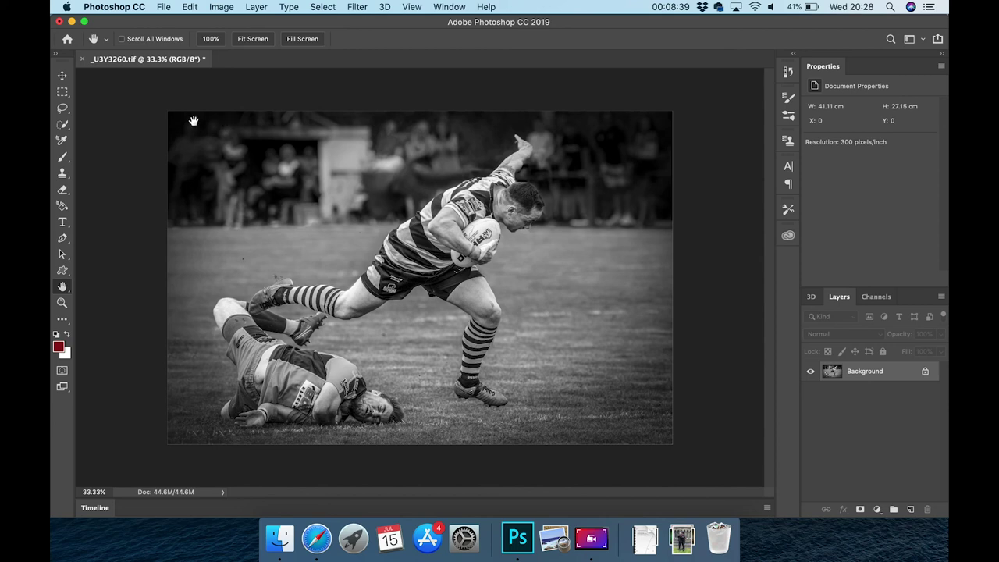
Resize the image to 1600 × 1057 px at 300 pixels/inch with proportions linked.
click(223, 8)
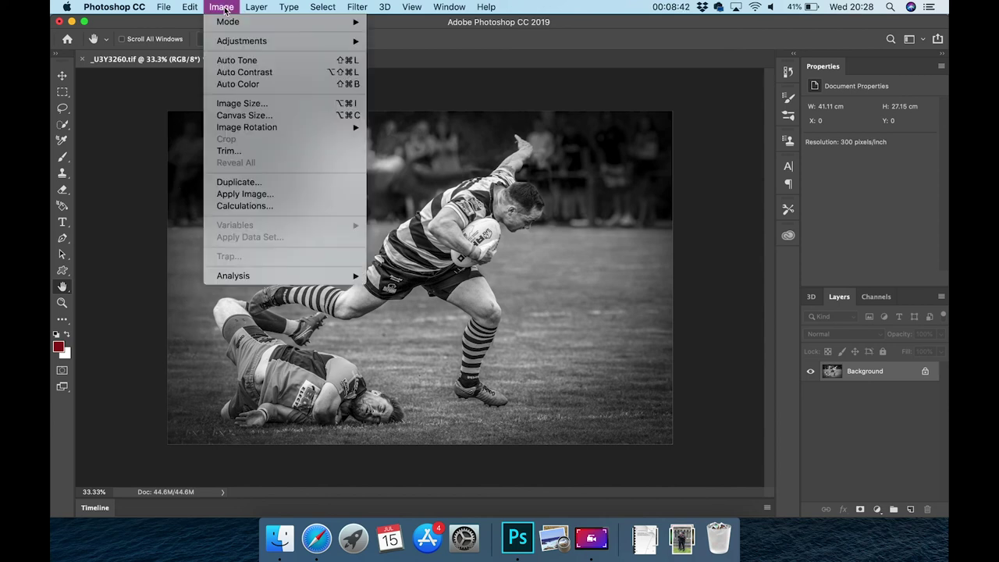
click(226, 106)
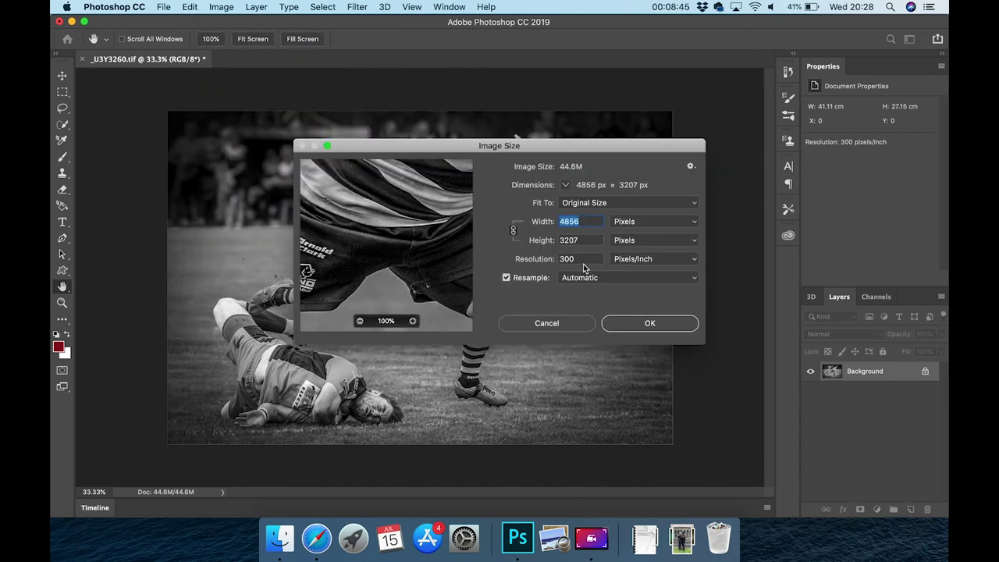
text(1)
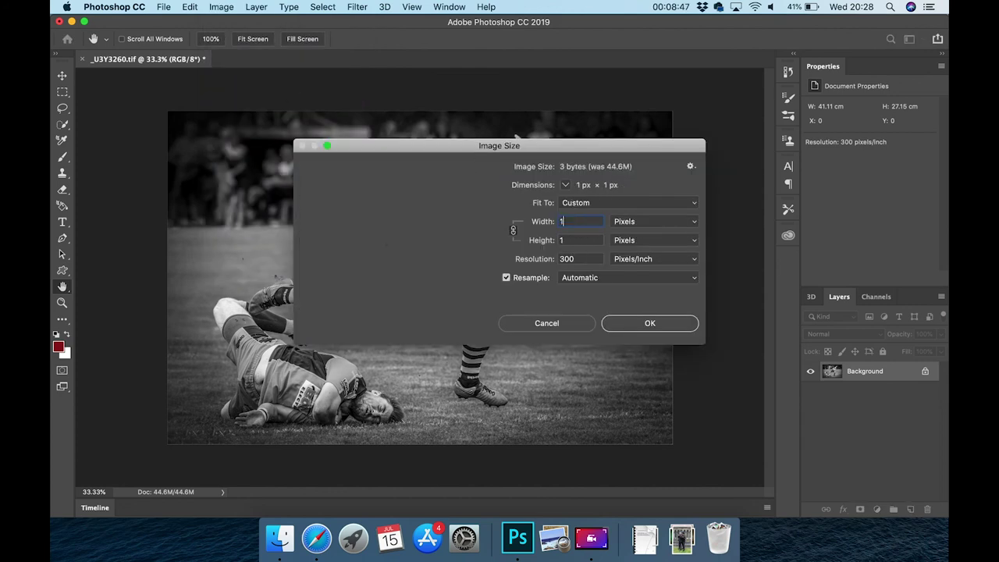
text(600)
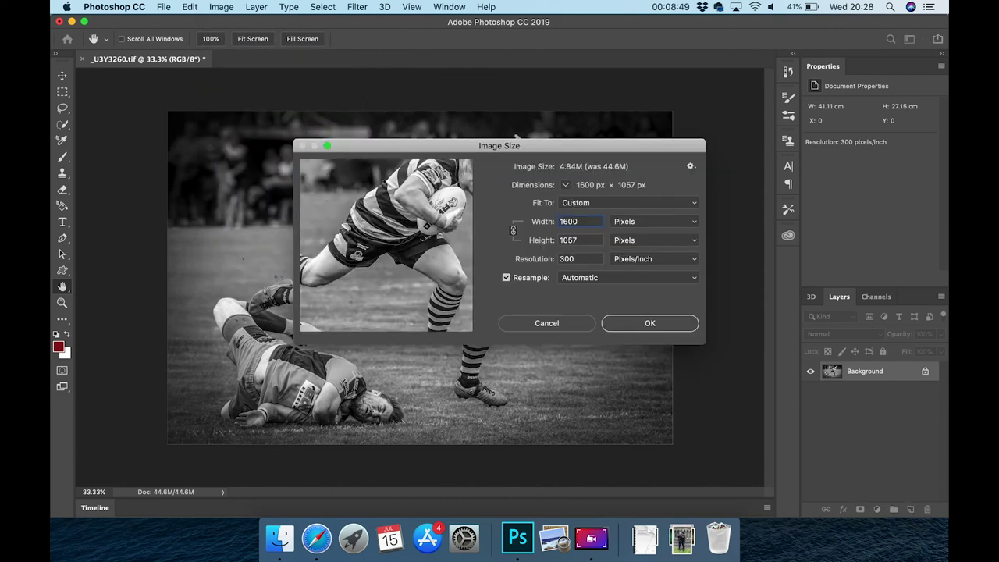
click(644, 323)
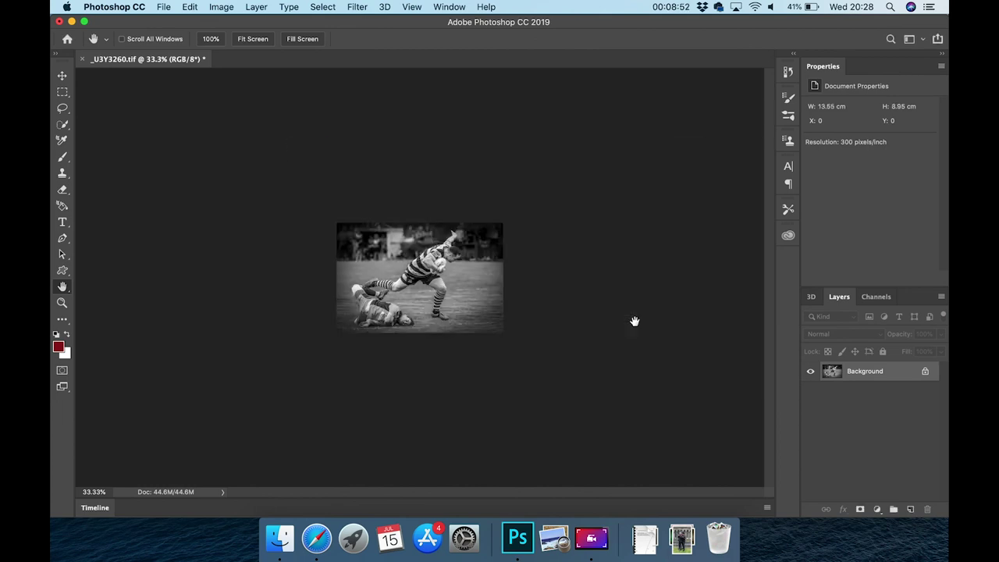
click(222, 8)
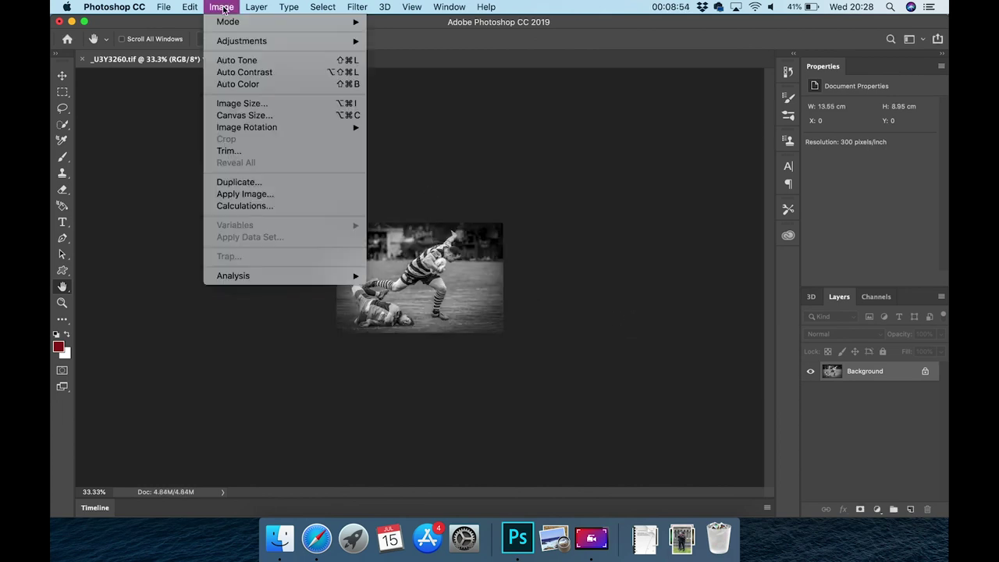
Set the canvas to an absolute 1200 px height in pixels, with black extension above and below.
click(242, 115)
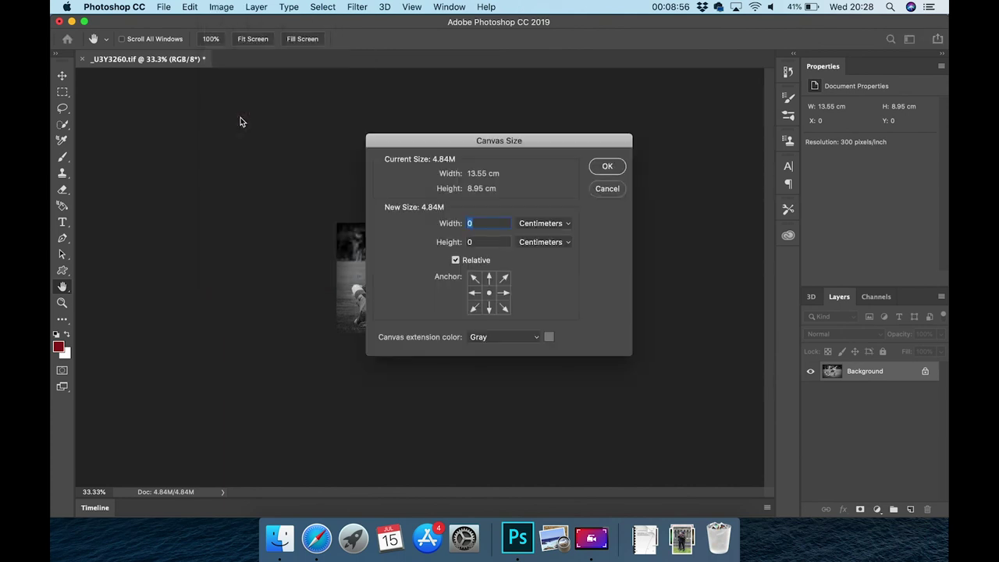
click(455, 261)
click(541, 223)
click(528, 200)
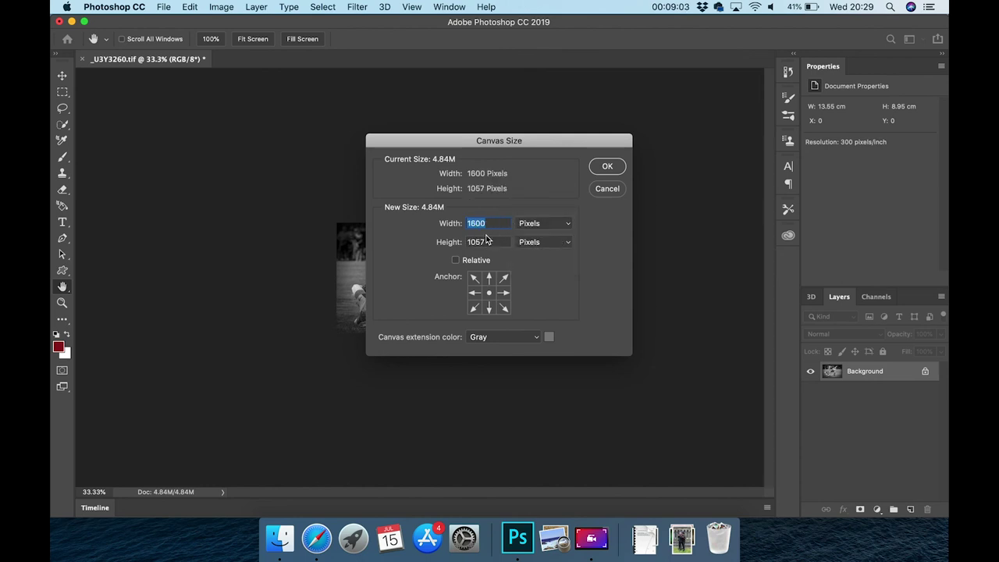
click(504, 340)
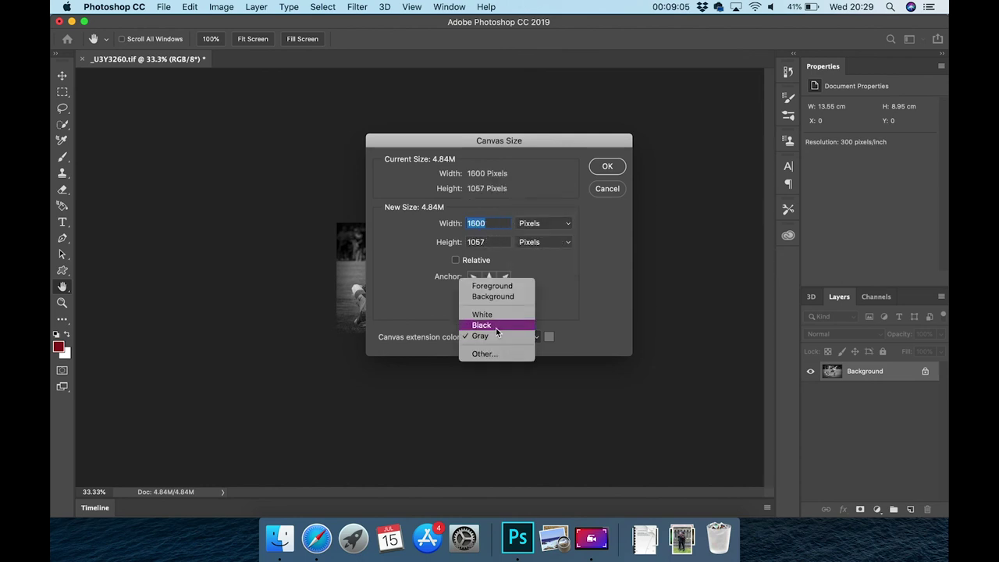
click(495, 325)
double_click(476, 242)
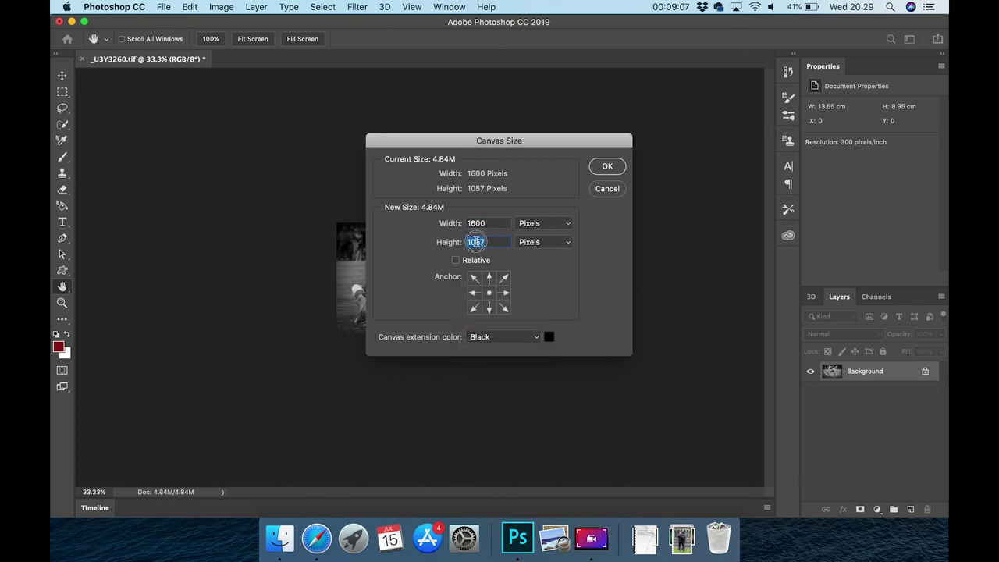
text(1200)
click(602, 167)
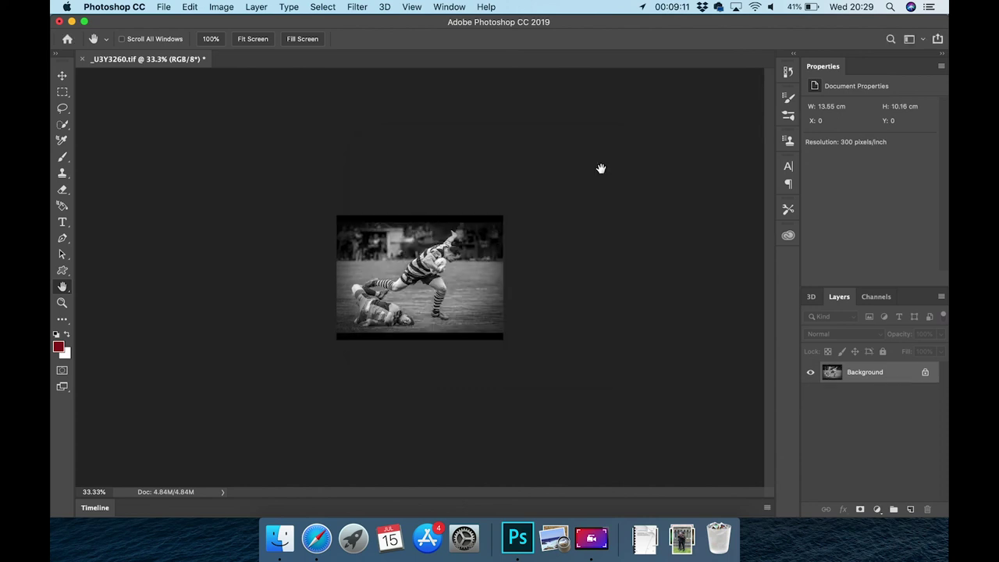
click(412, 7)
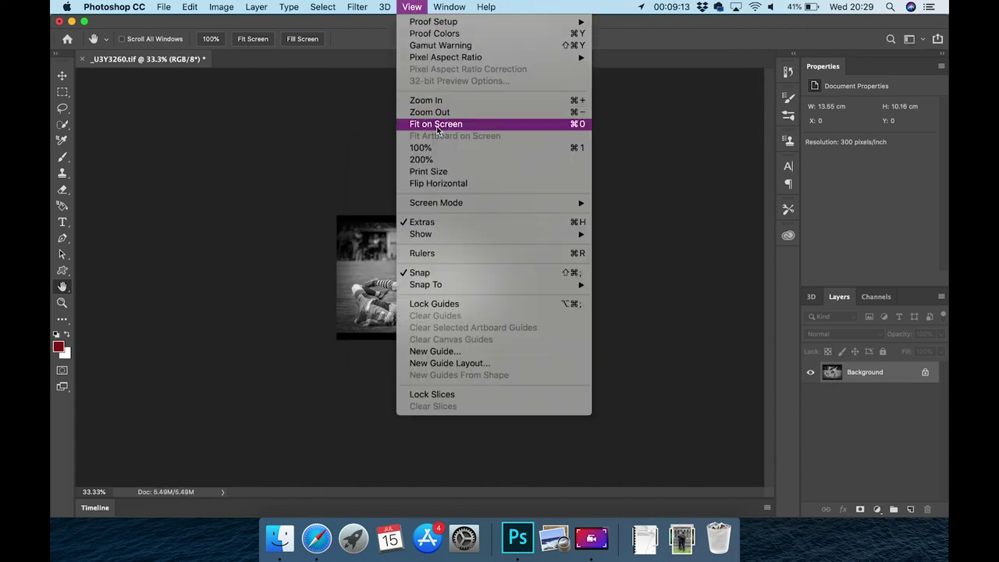
Fit the 1600 × 1200 black-padded photo on screen and end the recording.
click(436, 125)
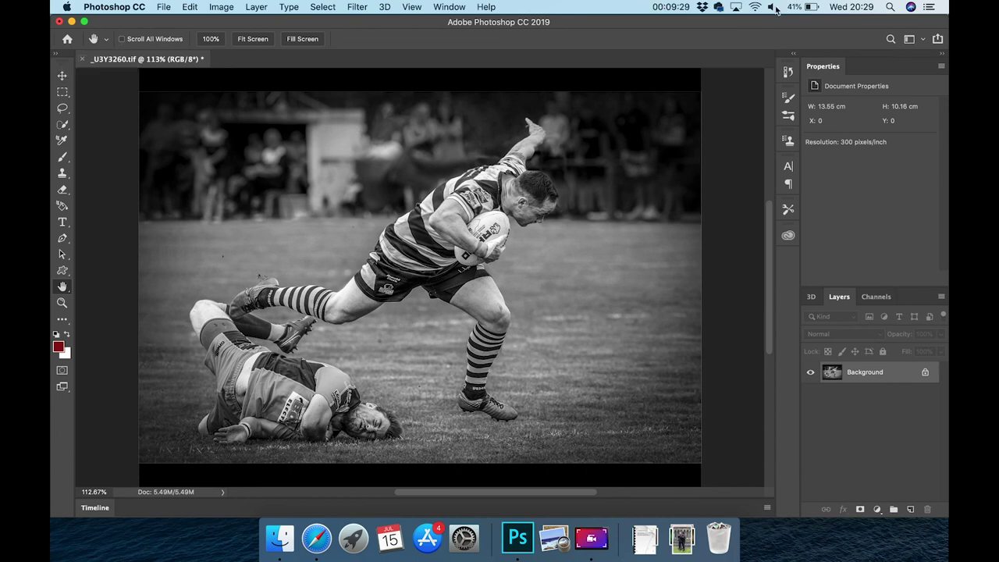
click(667, 8)
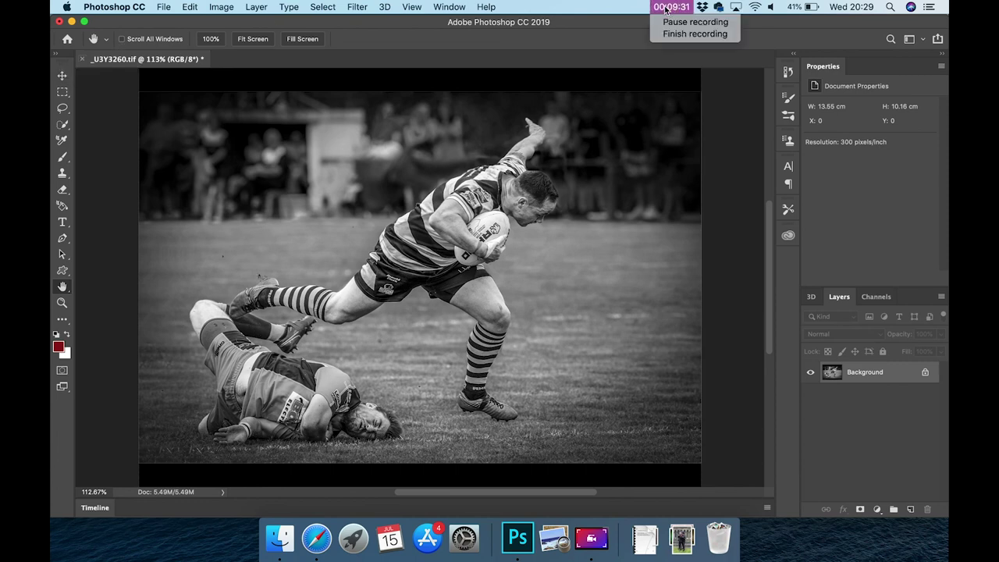